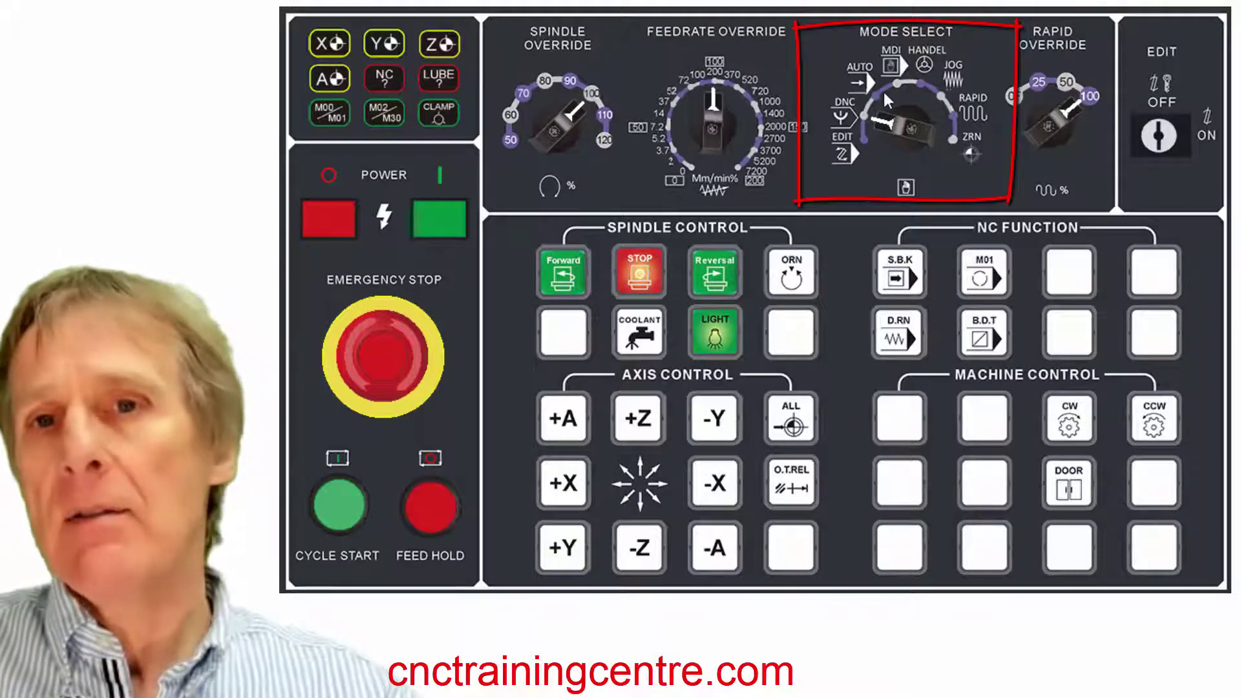
# - Turn the mode selector from DNC toward the AUTO position
pyautogui.click(883, 92)
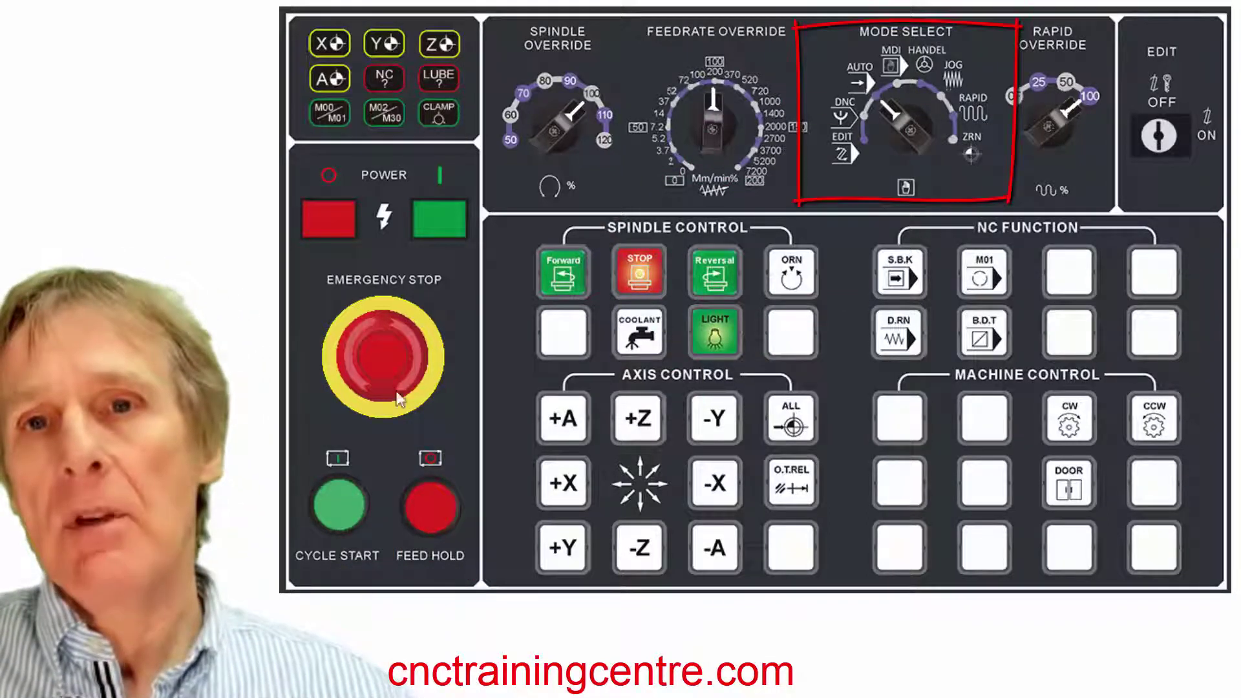
# - Turn the mode selector to MDI and bring up the CNC screen showing program O0002
pyautogui.click(903, 94)
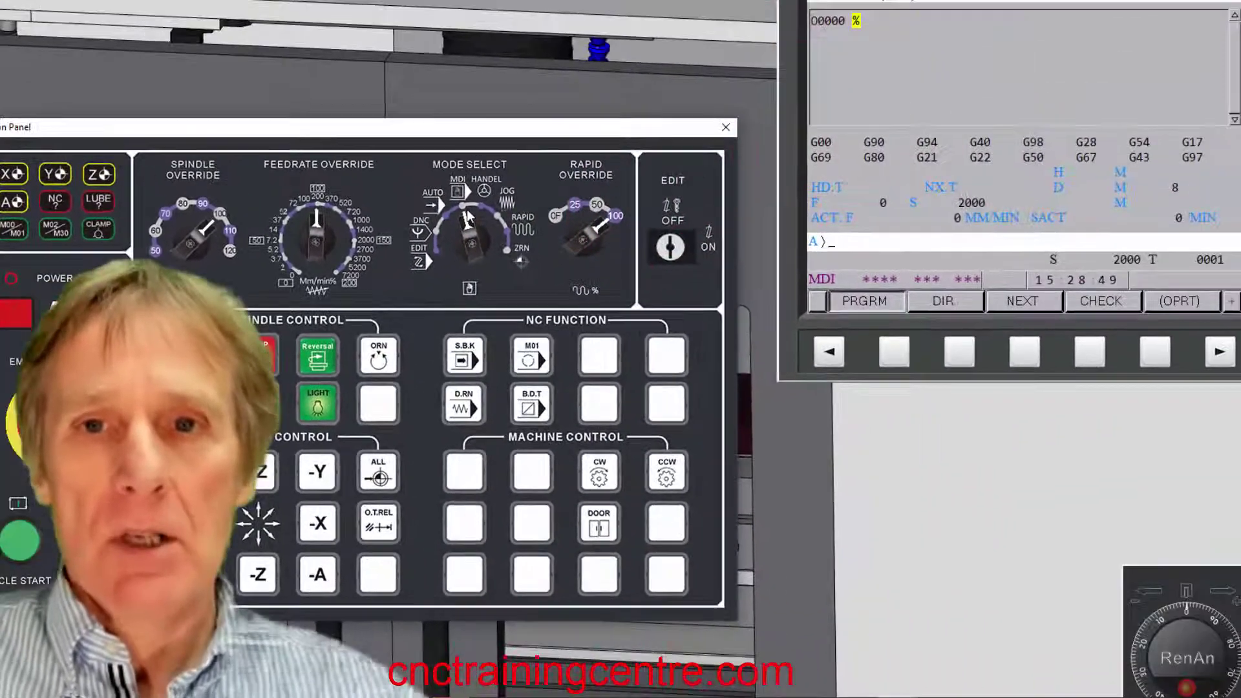
pyautogui.click(847, 138)
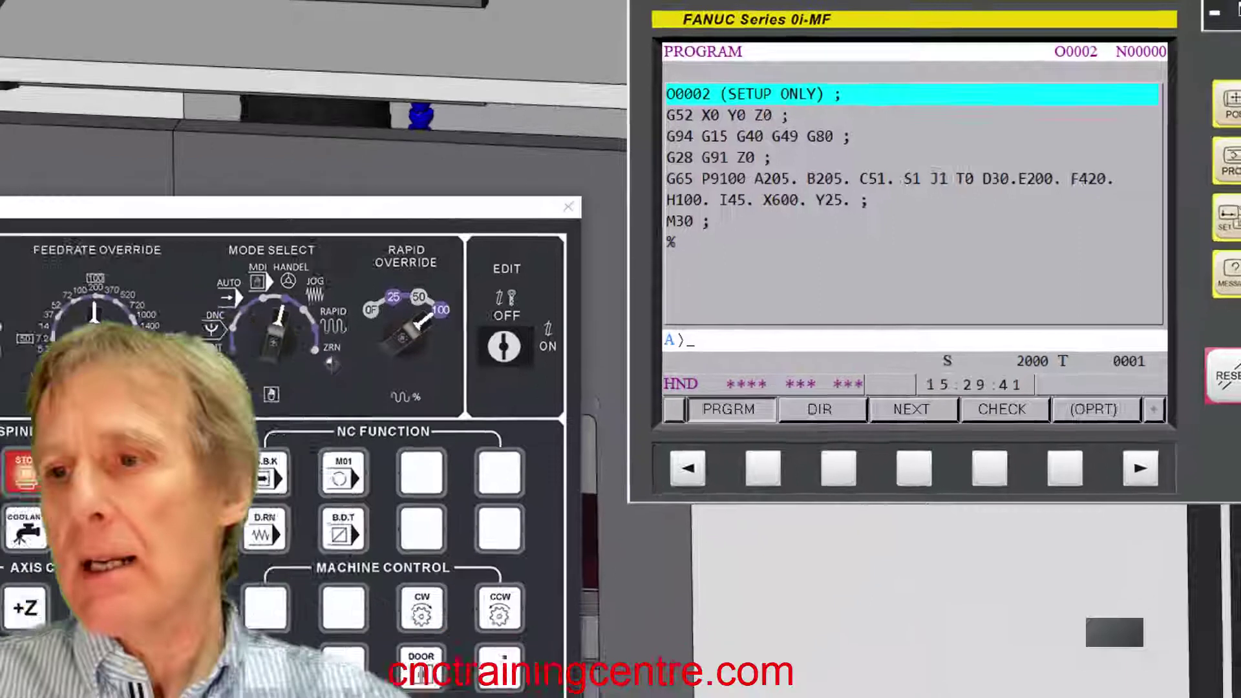
# - Turn the mode selector from HANDLE to JOG so the status reads JOG
pyautogui.moveTo(1100, 689)
pyautogui.mouseDown()
pyautogui.moveTo(1026, 590)
pyautogui.moveTo(1160, 569)
pyautogui.mouseUp()
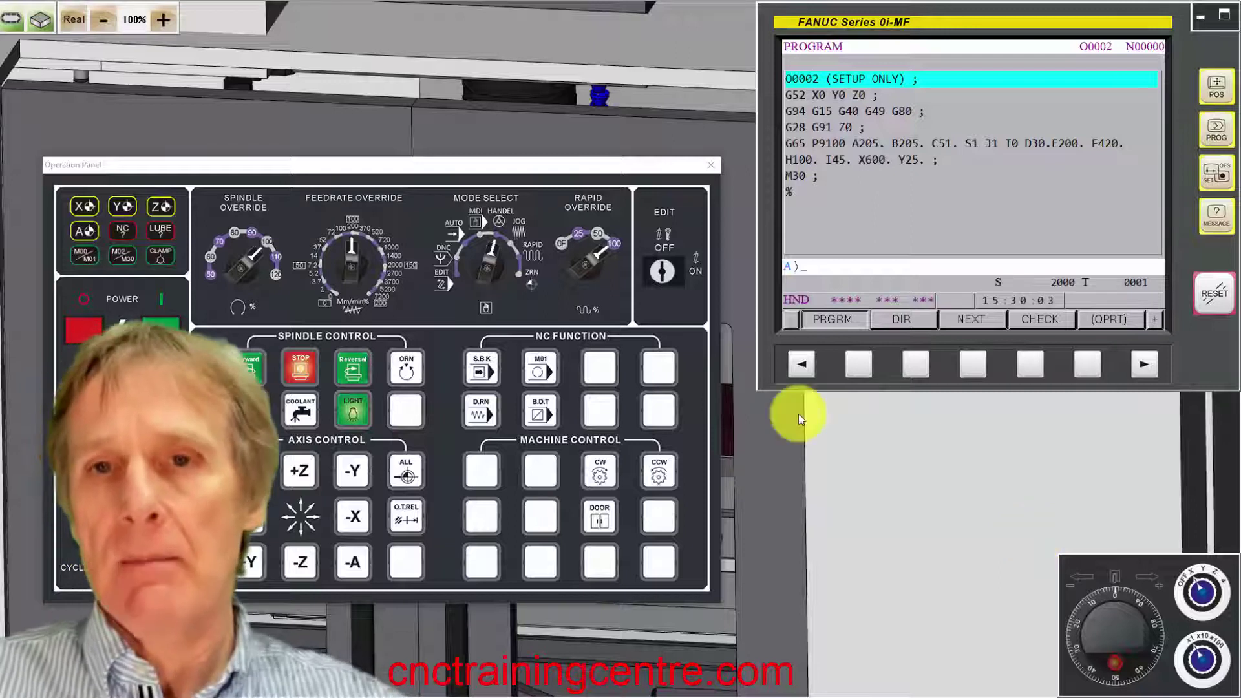
pyautogui.click(512, 251)
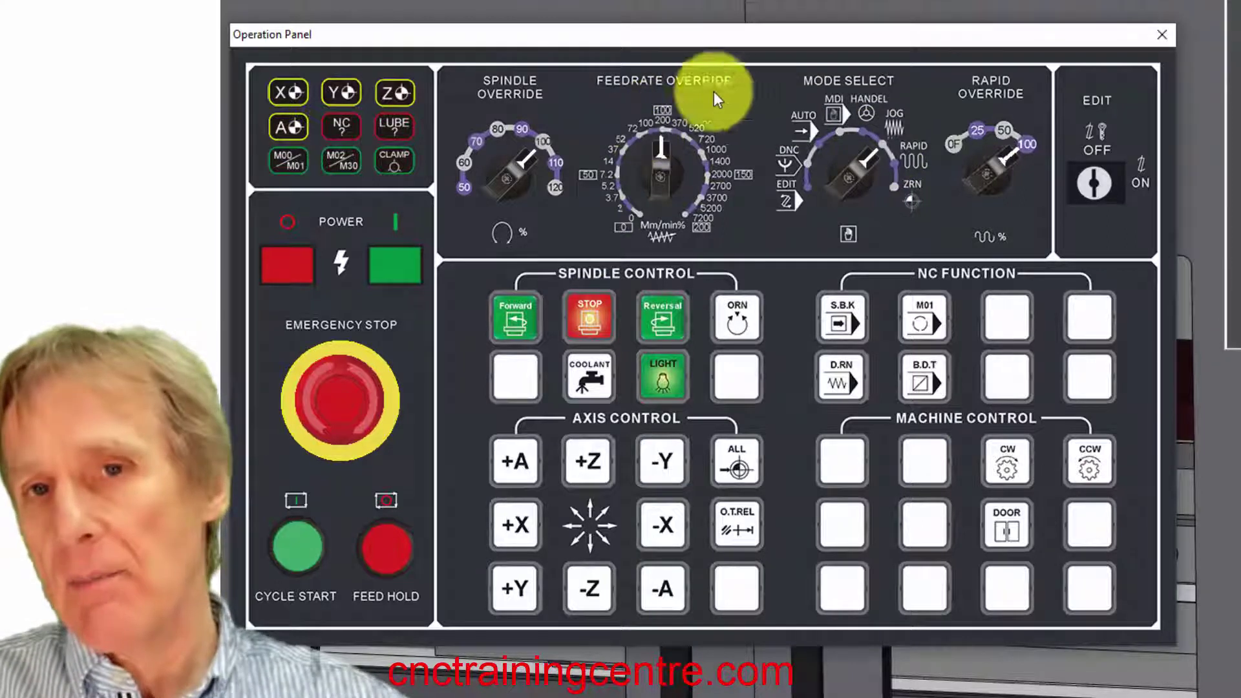
# - Turn the feedrate override through 1400, 2700 and 7200, back to 100, then select RAPID
pyautogui.click(717, 166)
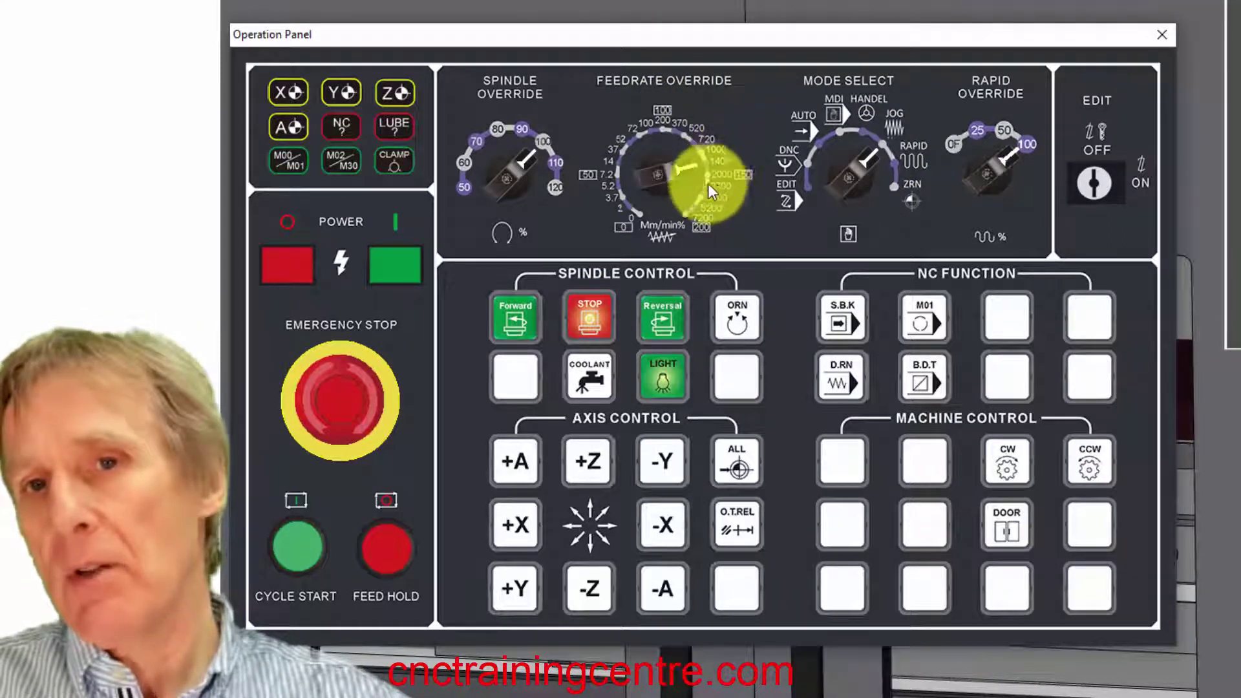
pyautogui.click(718, 192)
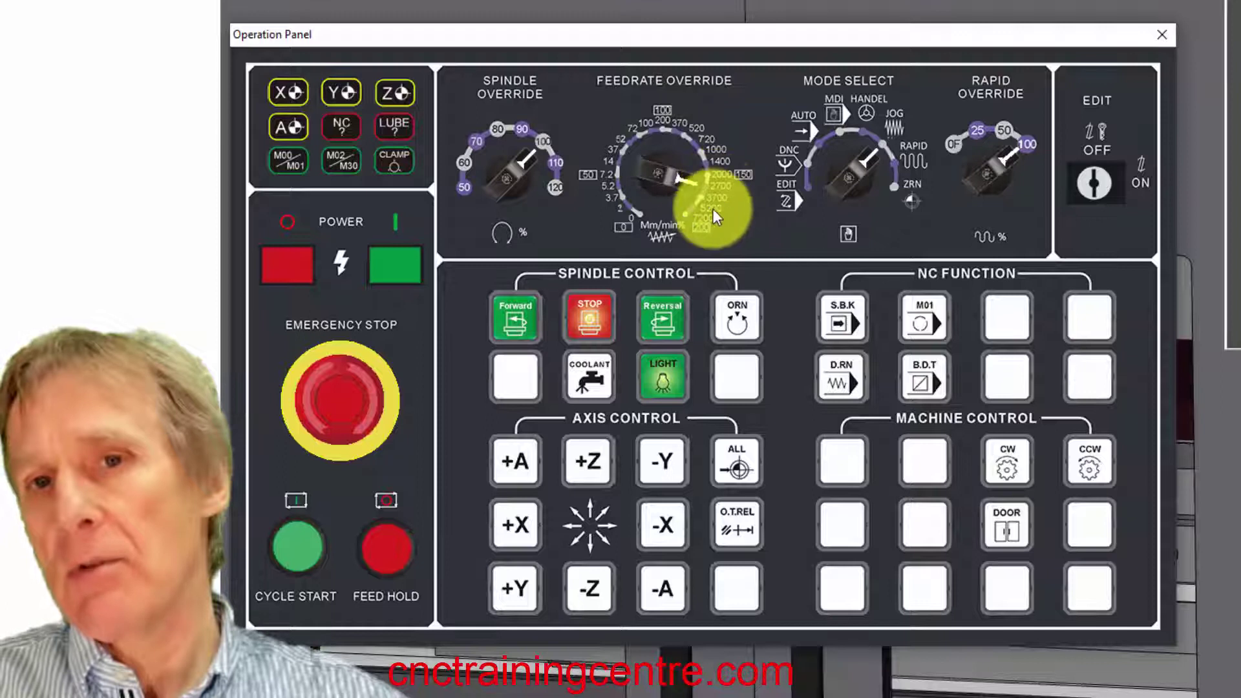
pyautogui.click(703, 223)
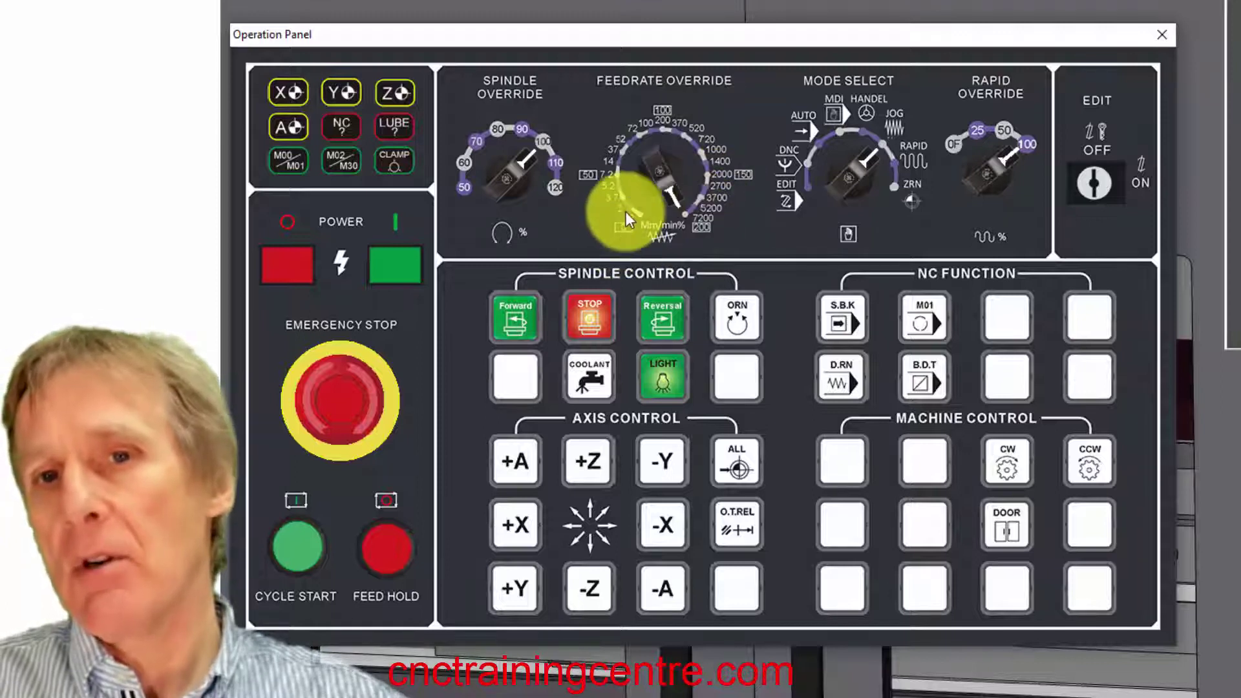
pyautogui.click(618, 195)
pyautogui.click(673, 120)
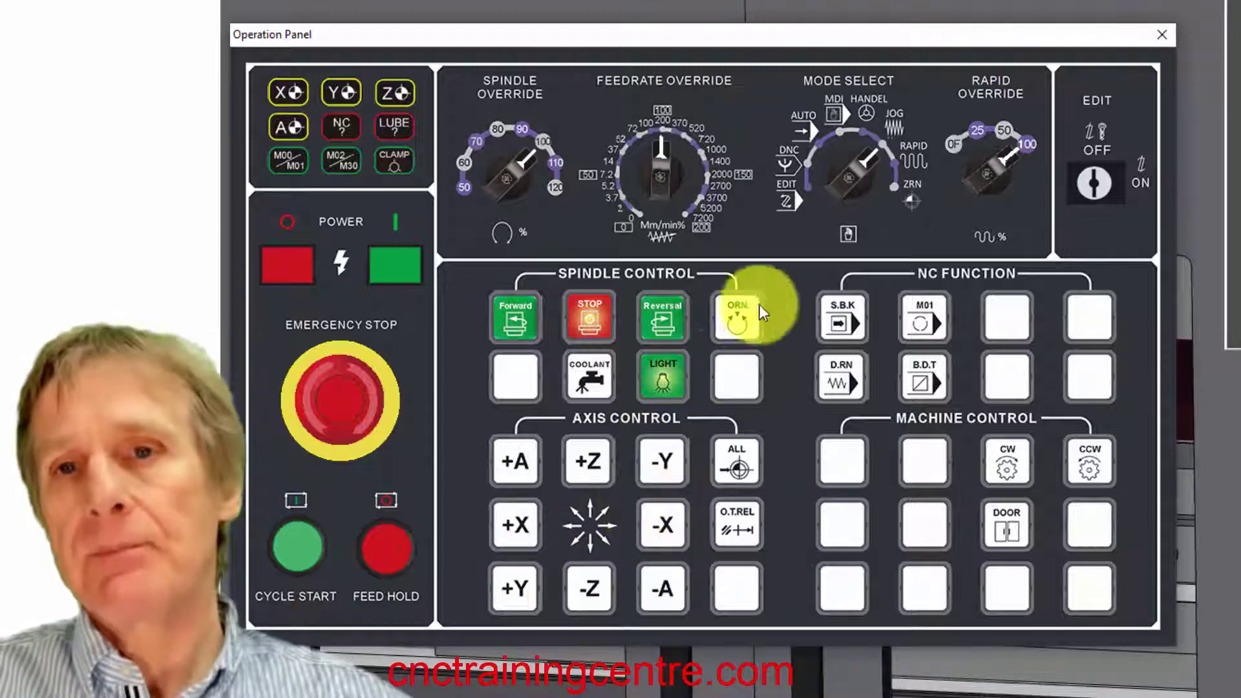
pyautogui.click(895, 165)
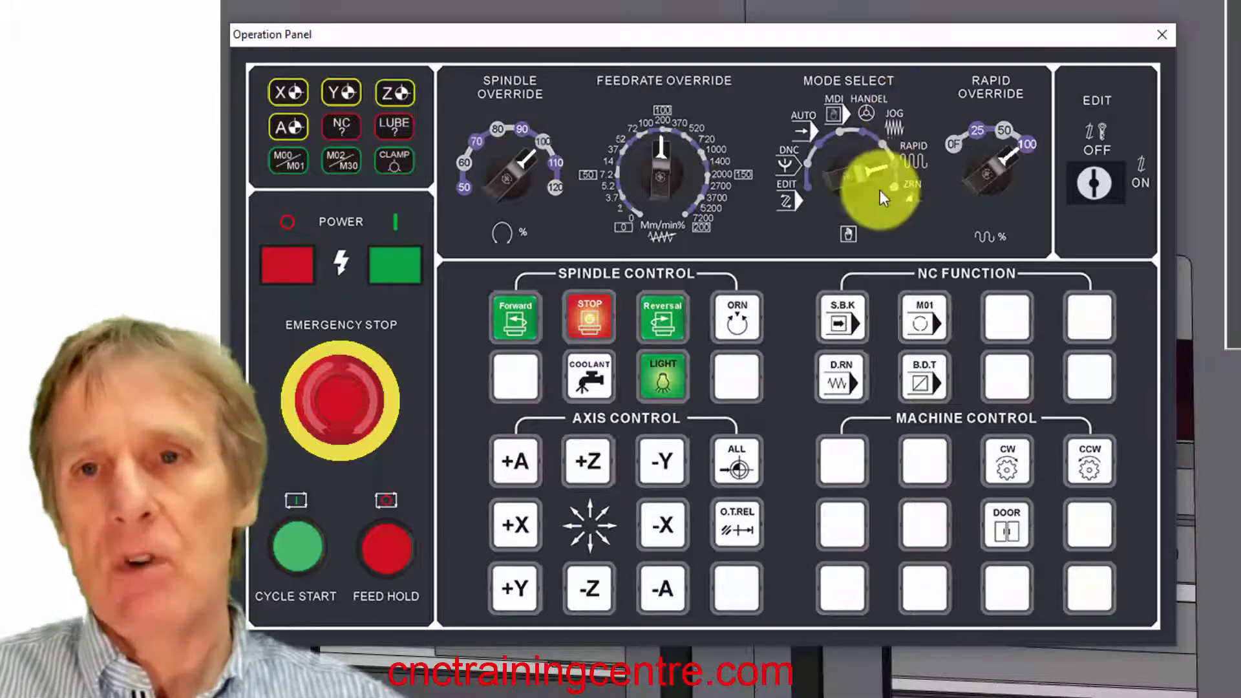
# - Sweep the rapid override through 50%, 25%, F0 and 100%, ending at 25%
pyautogui.click(1007, 132)
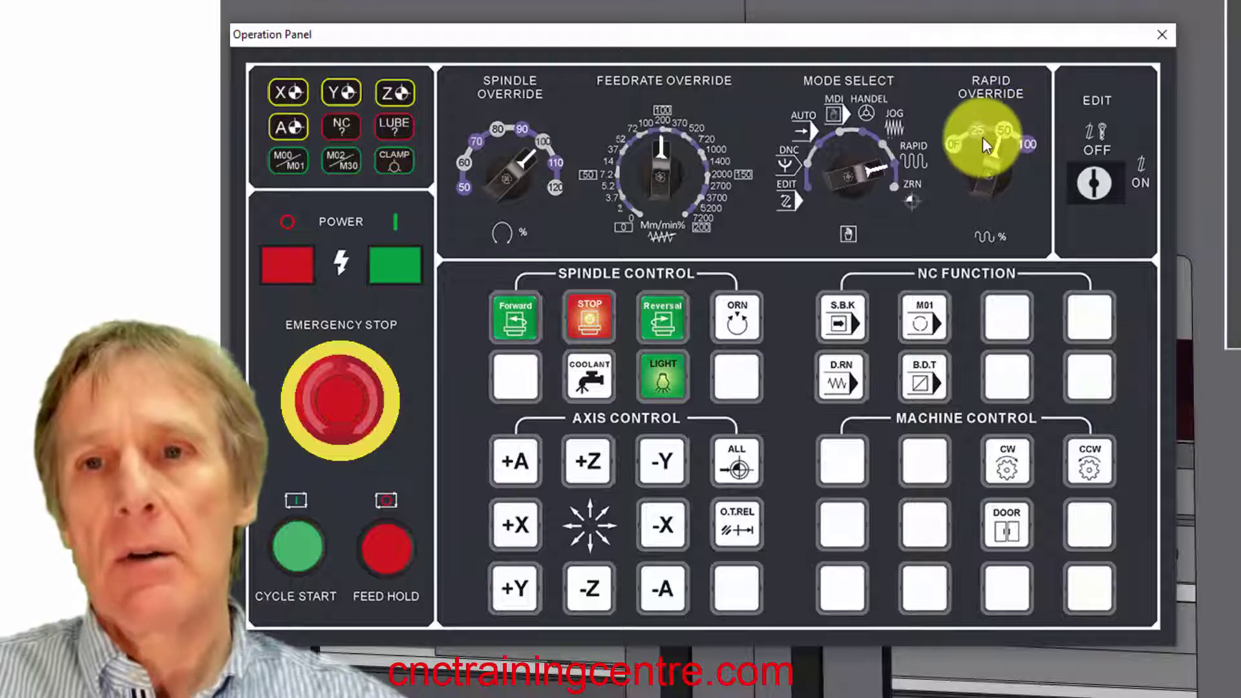
pyautogui.click(983, 137)
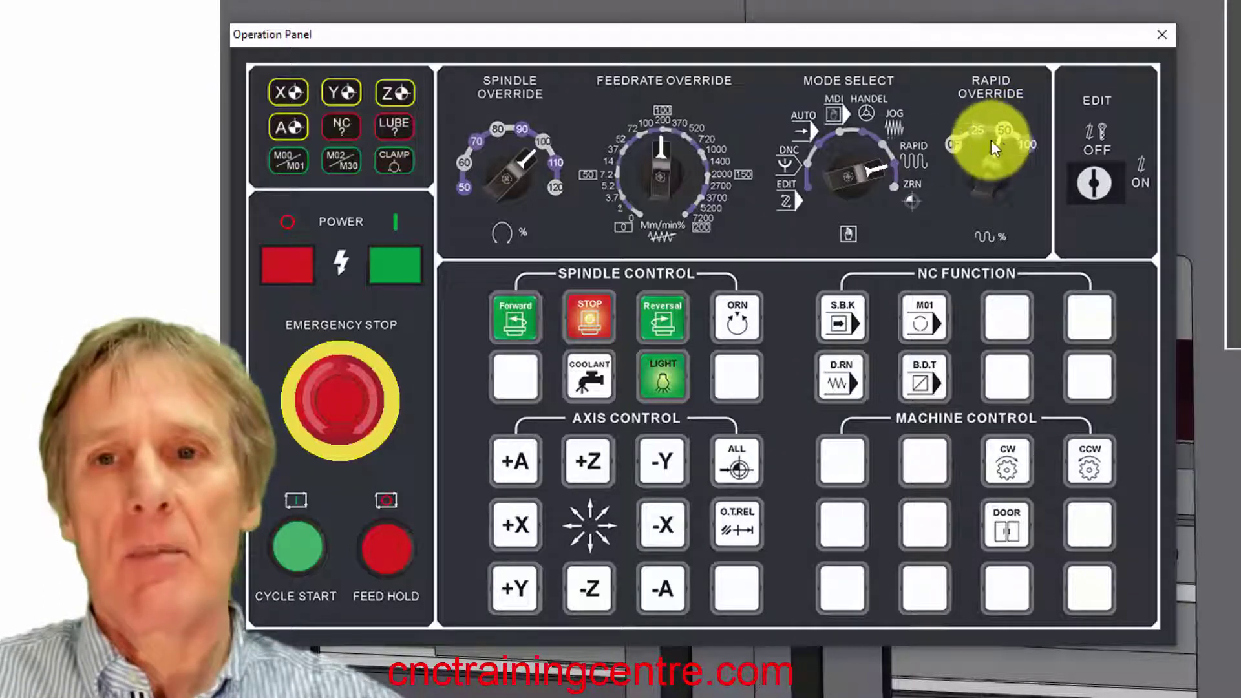
pyautogui.click(955, 148)
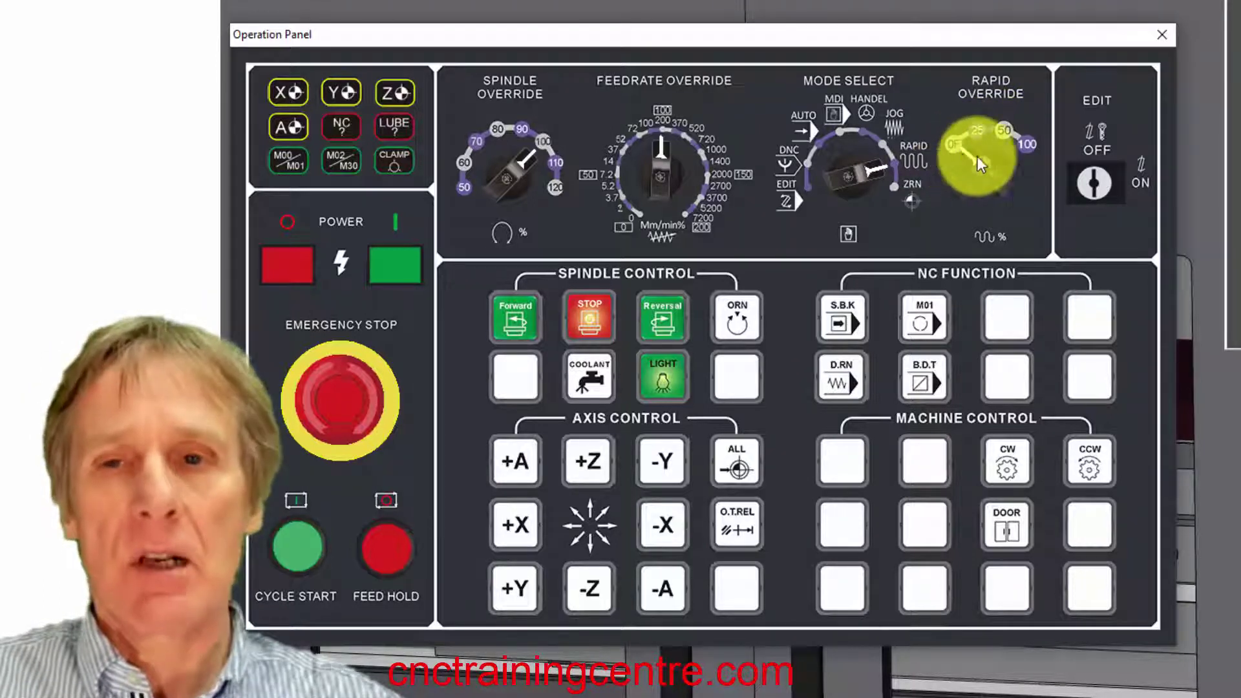
pyautogui.click(1023, 146)
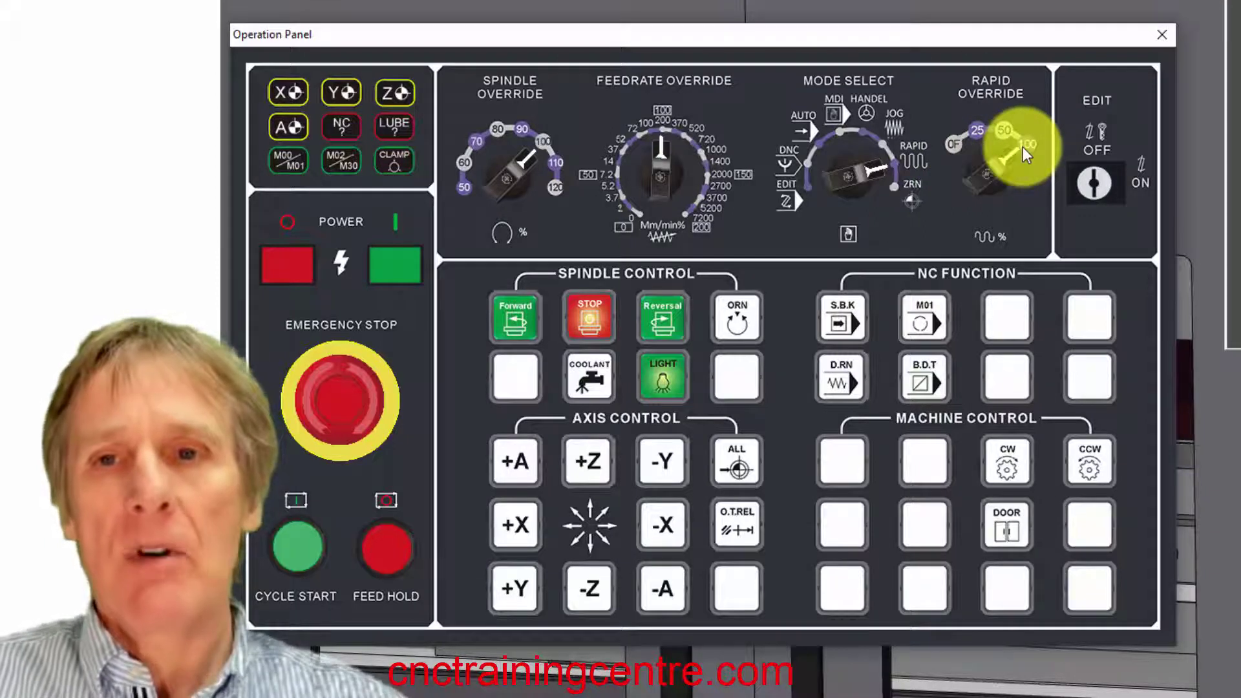
pyautogui.click(976, 133)
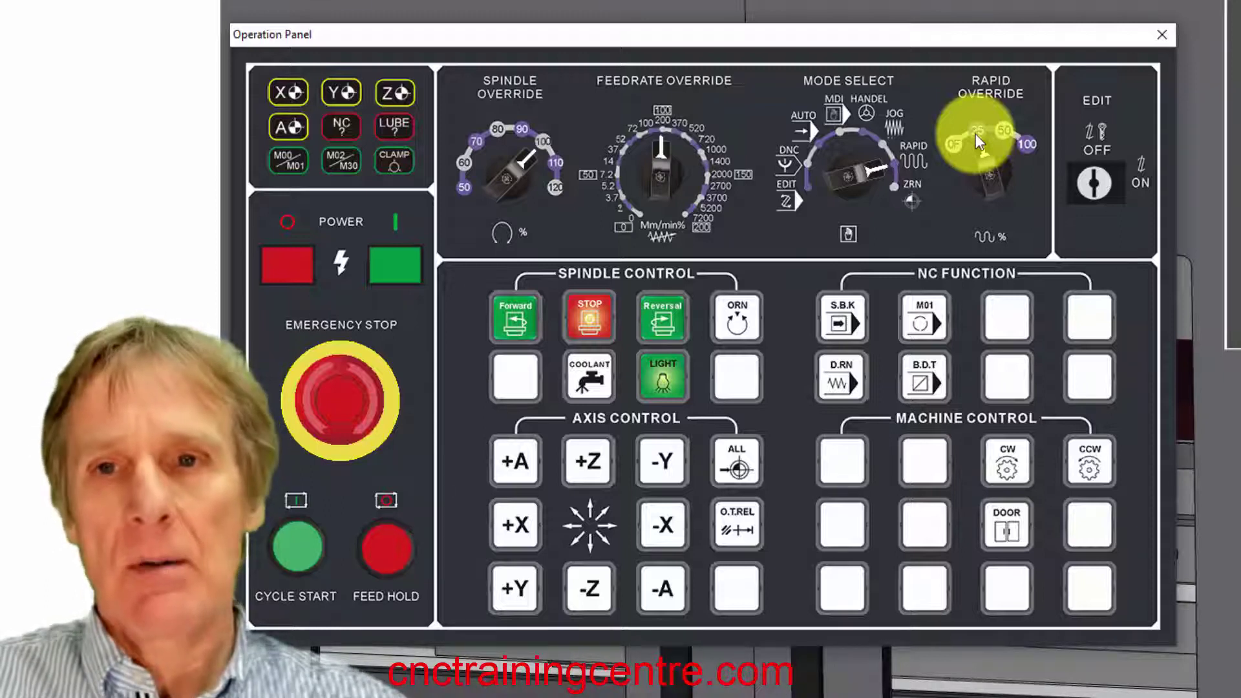
# - Confirm the rapid override at 25% and return the feedrate override to 100
pyautogui.click(976, 134)
pyautogui.click(973, 180)
pyautogui.click(699, 209)
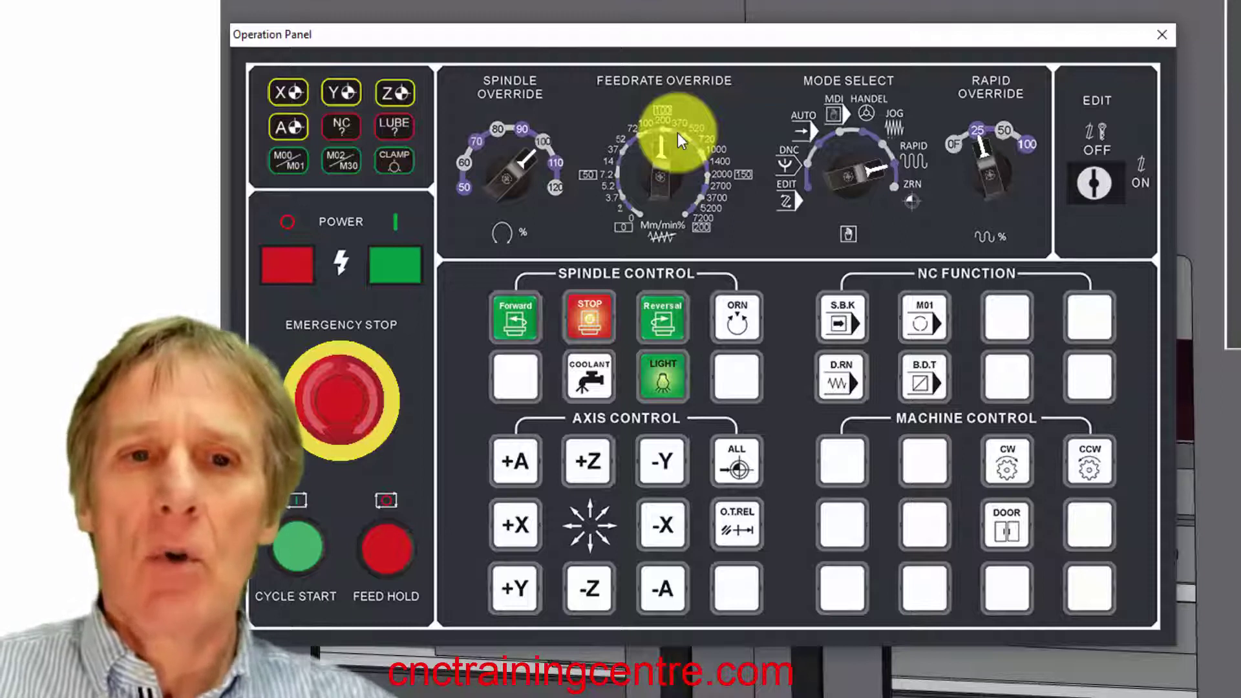
# - Switch the EDIT key ON, OFF, then ON again to leave program editing unlocked
pyautogui.click(1121, 181)
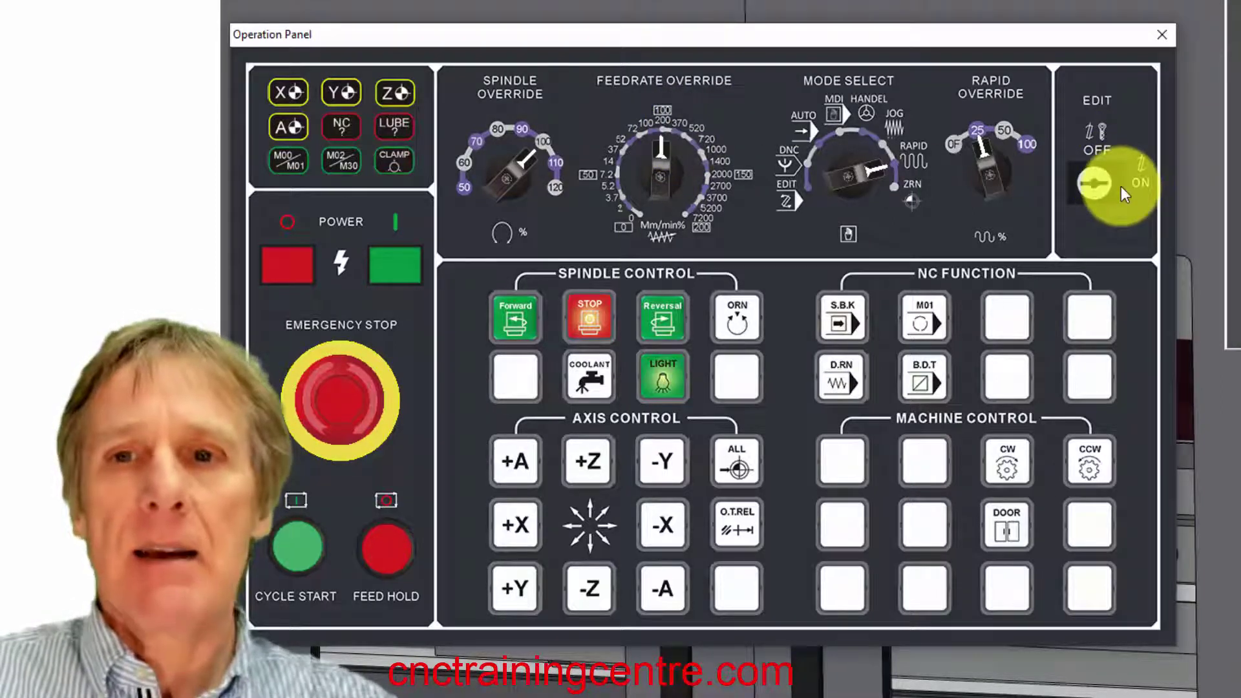
pyautogui.click(1094, 164)
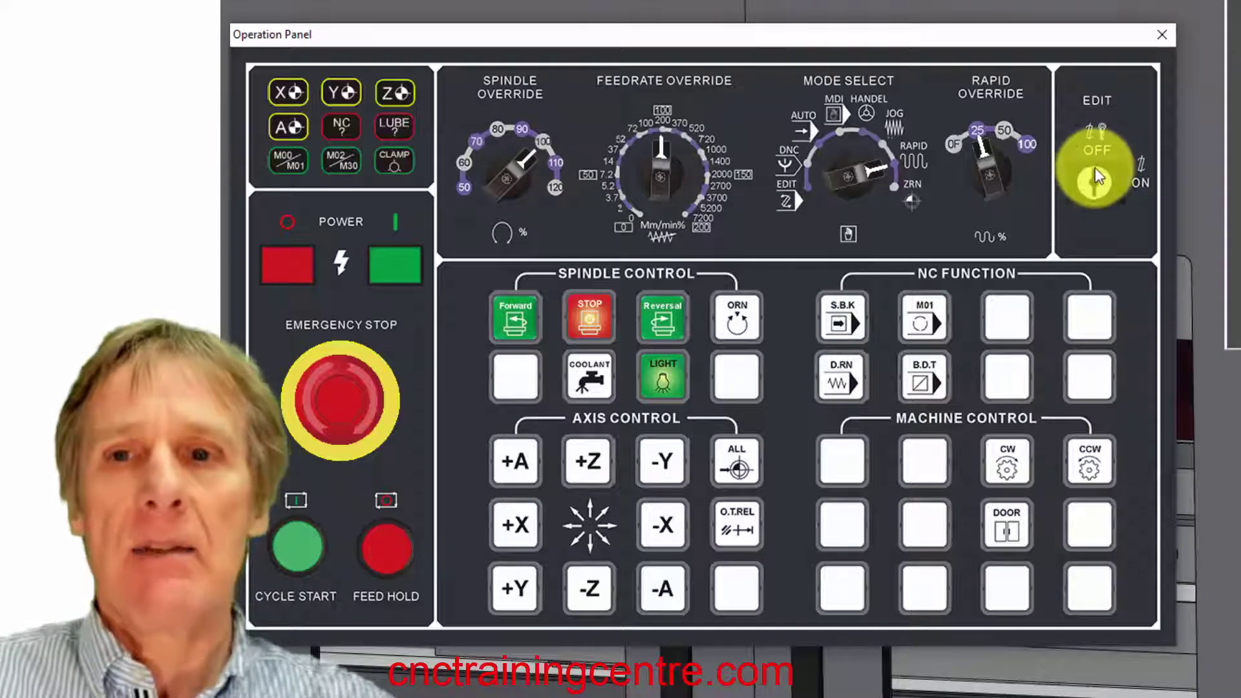
pyautogui.click(1129, 189)
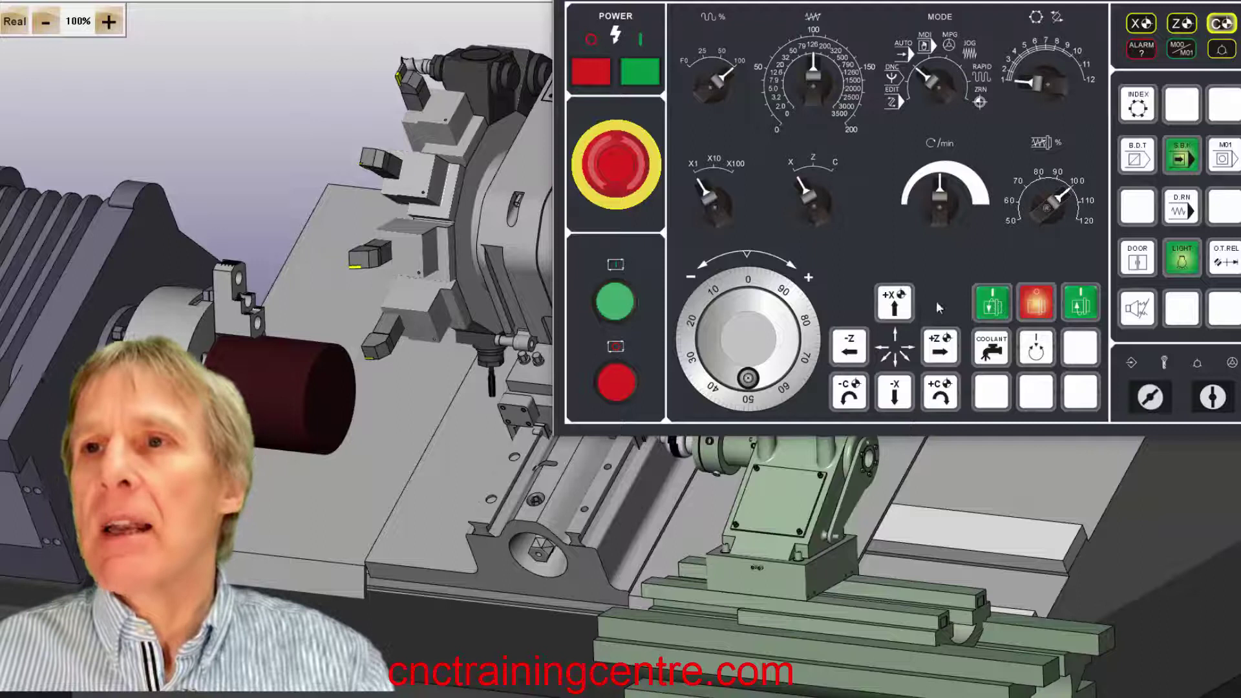
# - Select RAPID mode, stop the spindle, then switch to zero return (ZRN) mode
pyautogui.click(964, 73)
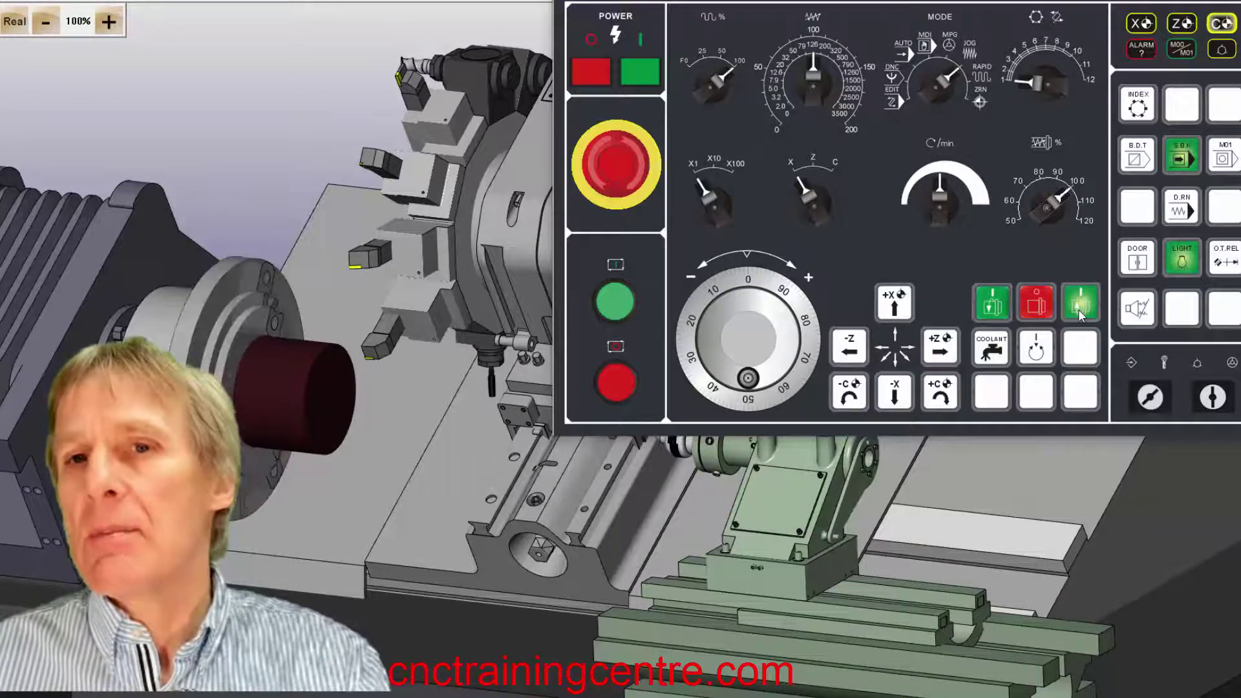
pyautogui.click(1035, 302)
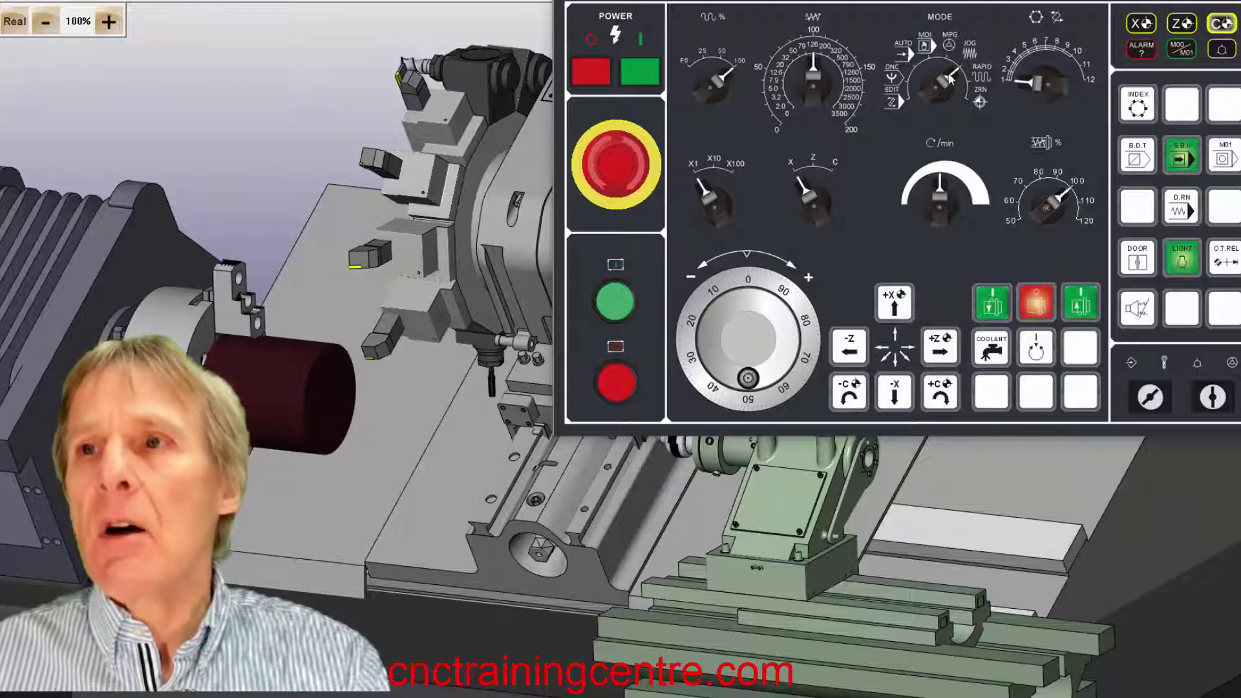
pyautogui.click(966, 93)
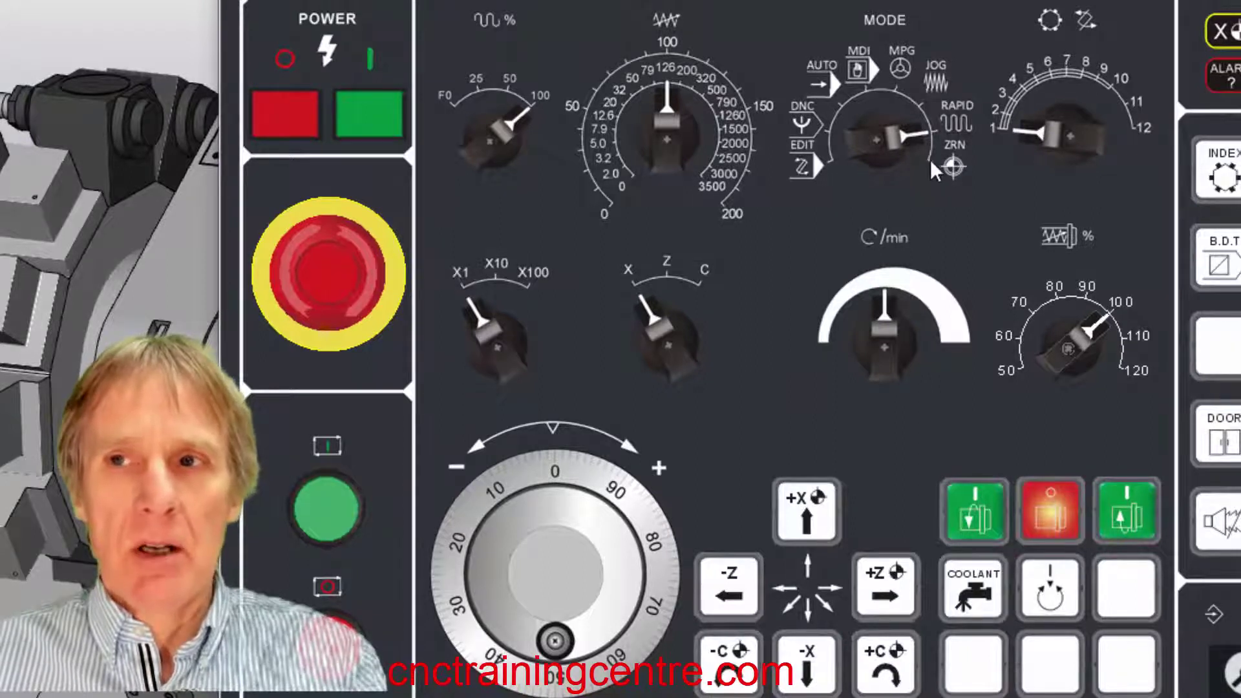
pyautogui.click(931, 162)
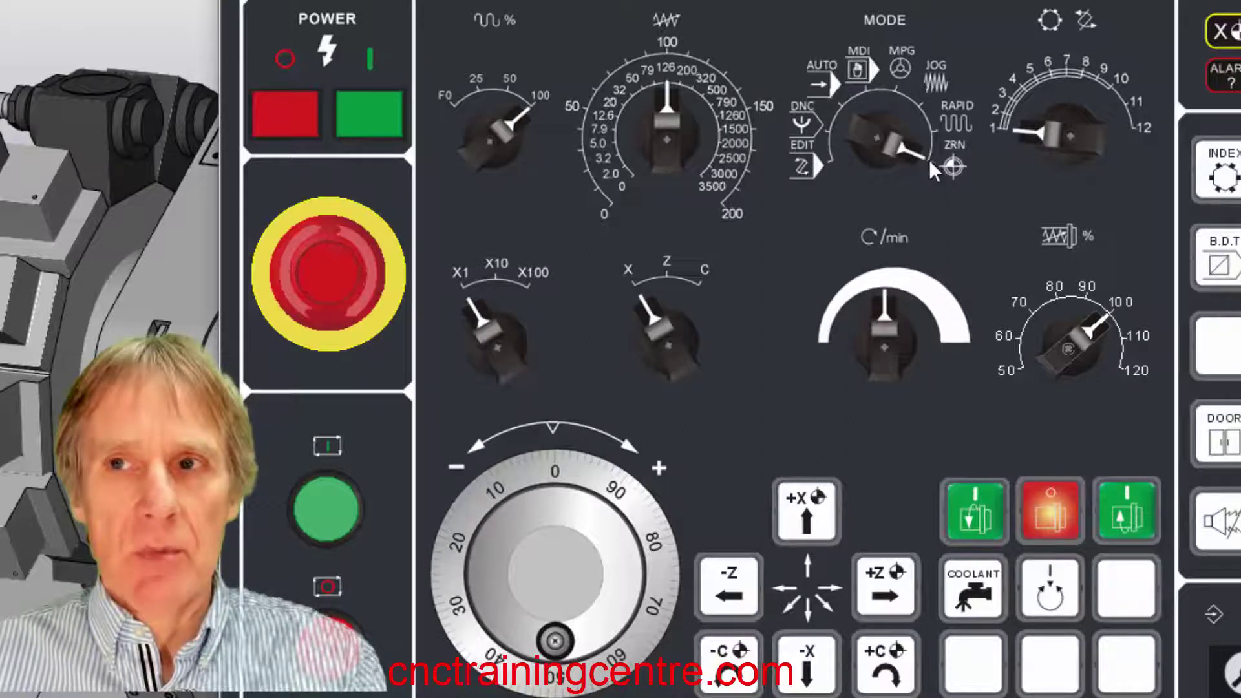
# - Step the mode through MPG, MDI, AUTO and DNC to EDIT; turn the tool dial to about 6
pyautogui.click(894, 91)
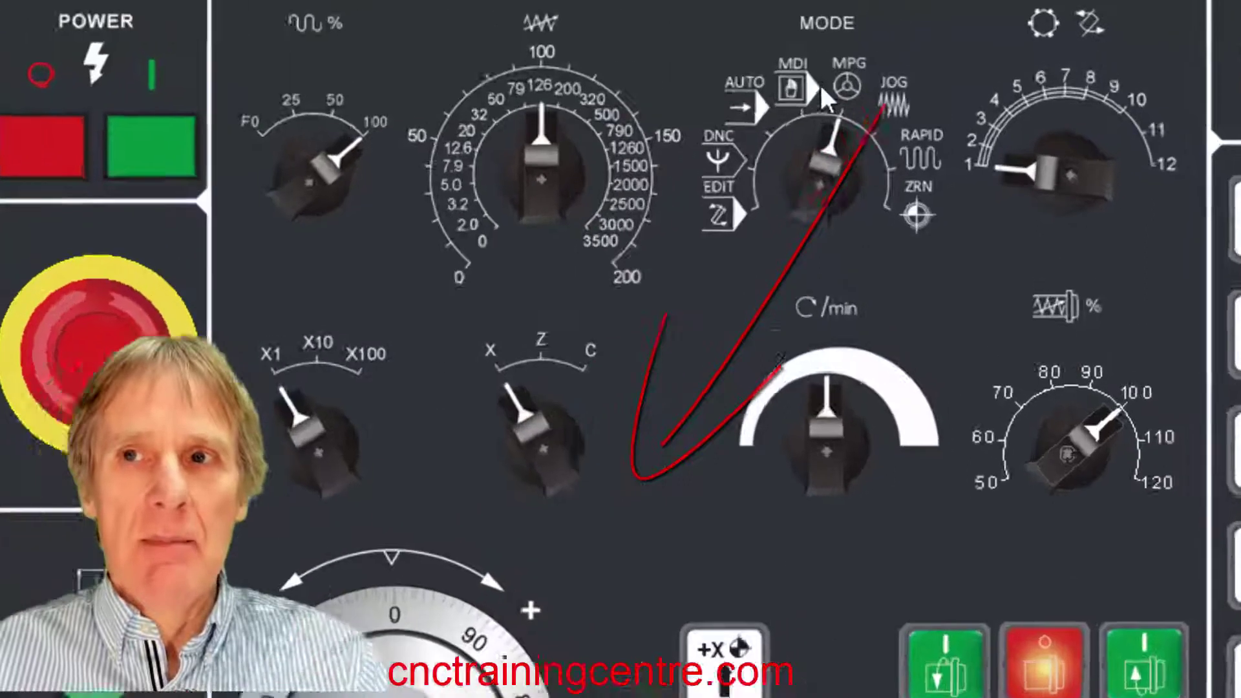
pyautogui.click(877, 93)
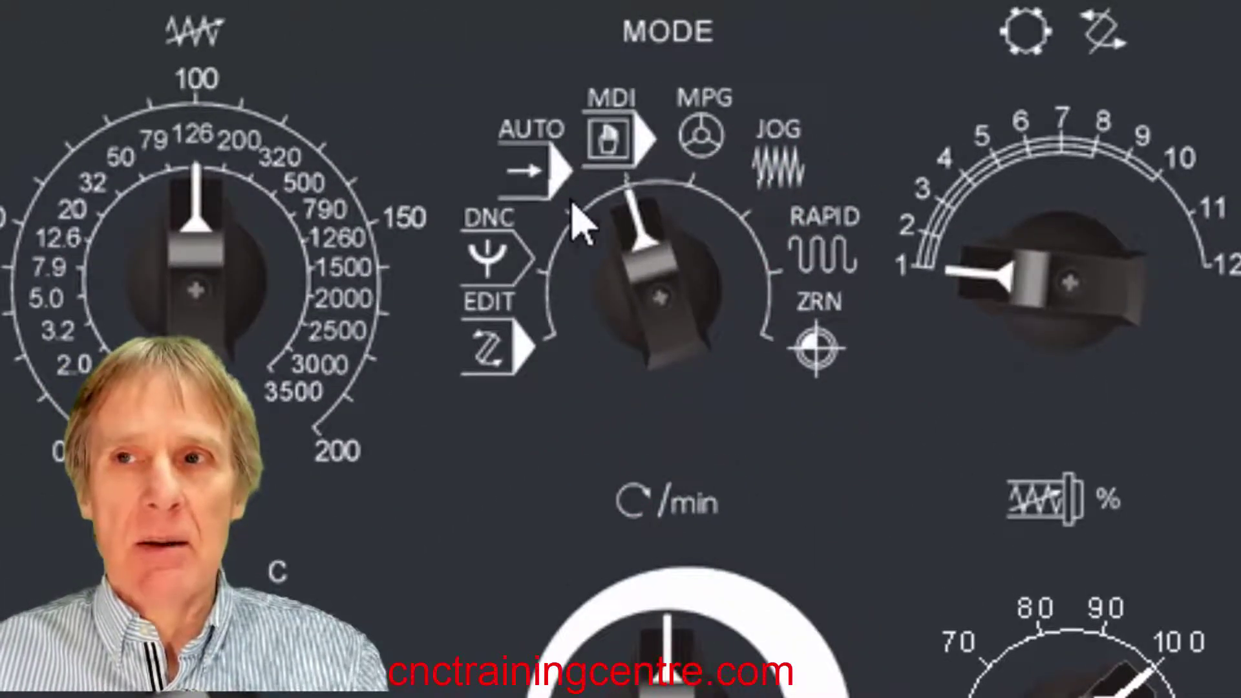
pyautogui.click(581, 221)
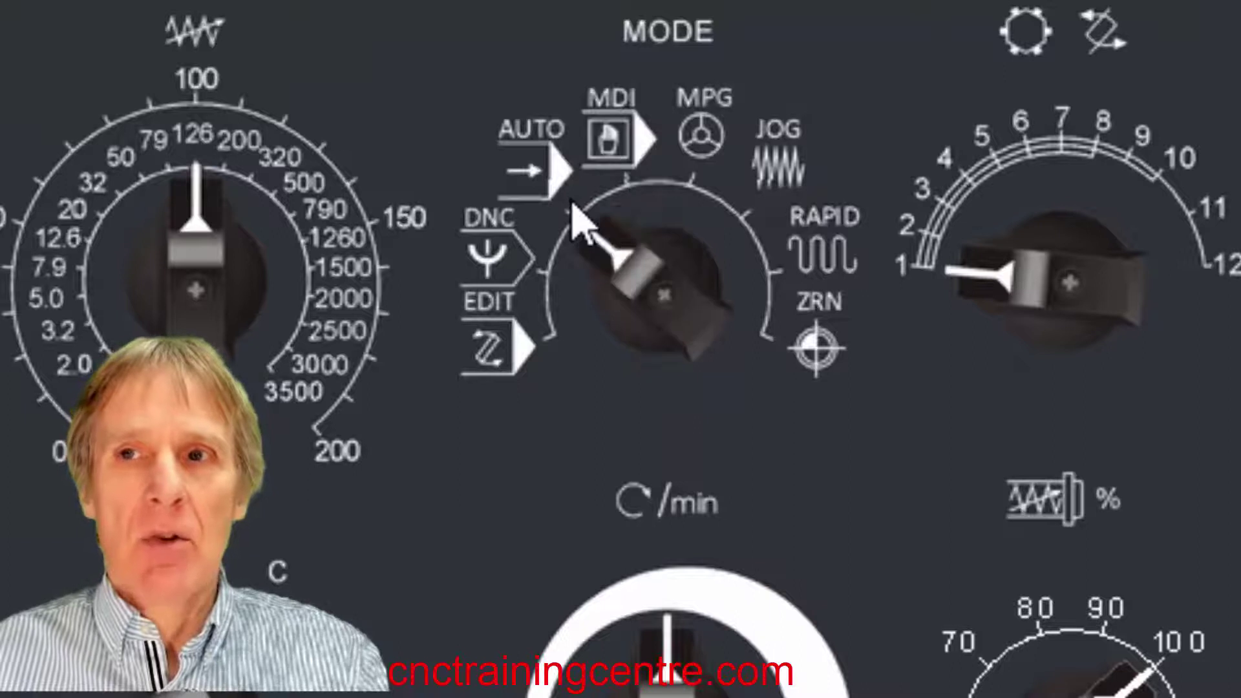
pyautogui.click(531, 259)
pyautogui.click(547, 336)
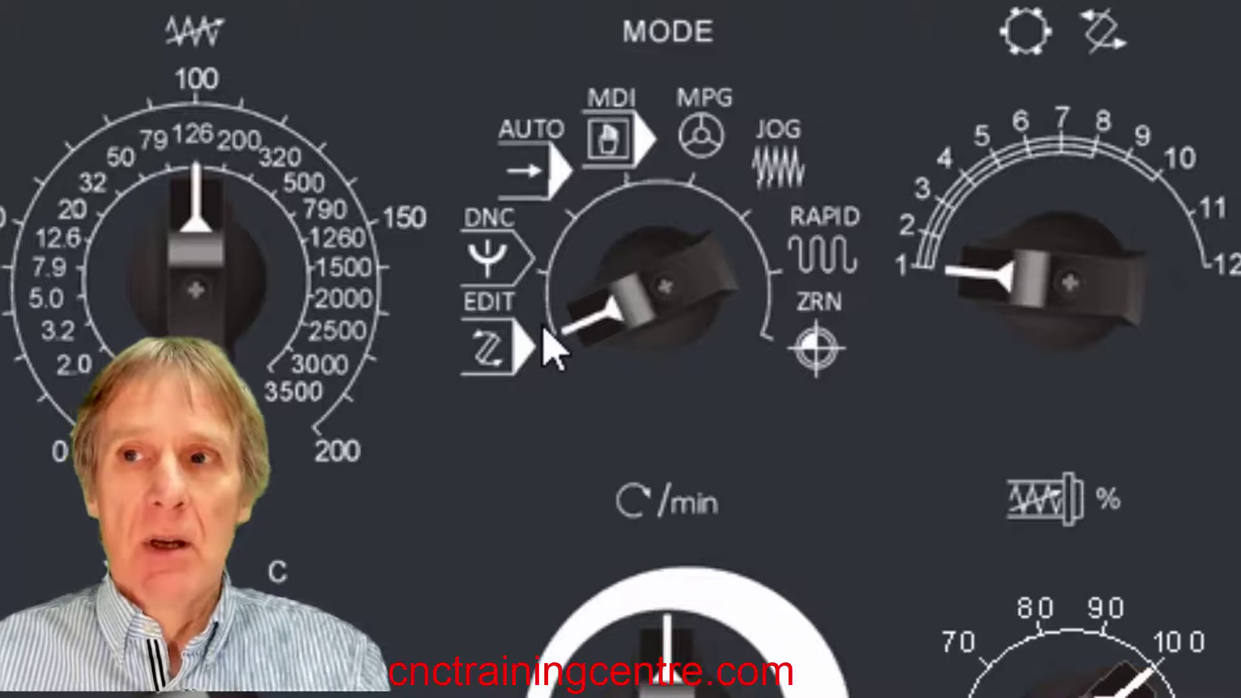
pyautogui.click(996, 161)
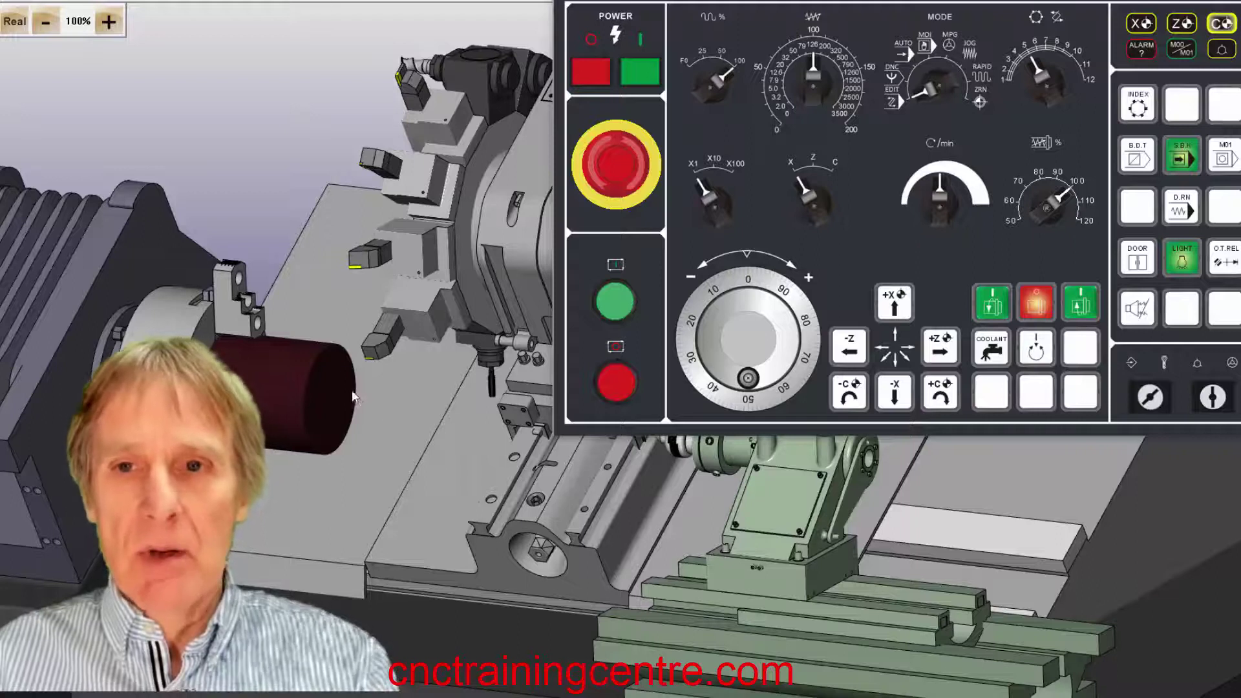
# - Set the tool-select dial to 7 and index the turret round to station 7
pyautogui.moveTo(782, 534); pyautogui.dragTo(155, 388)
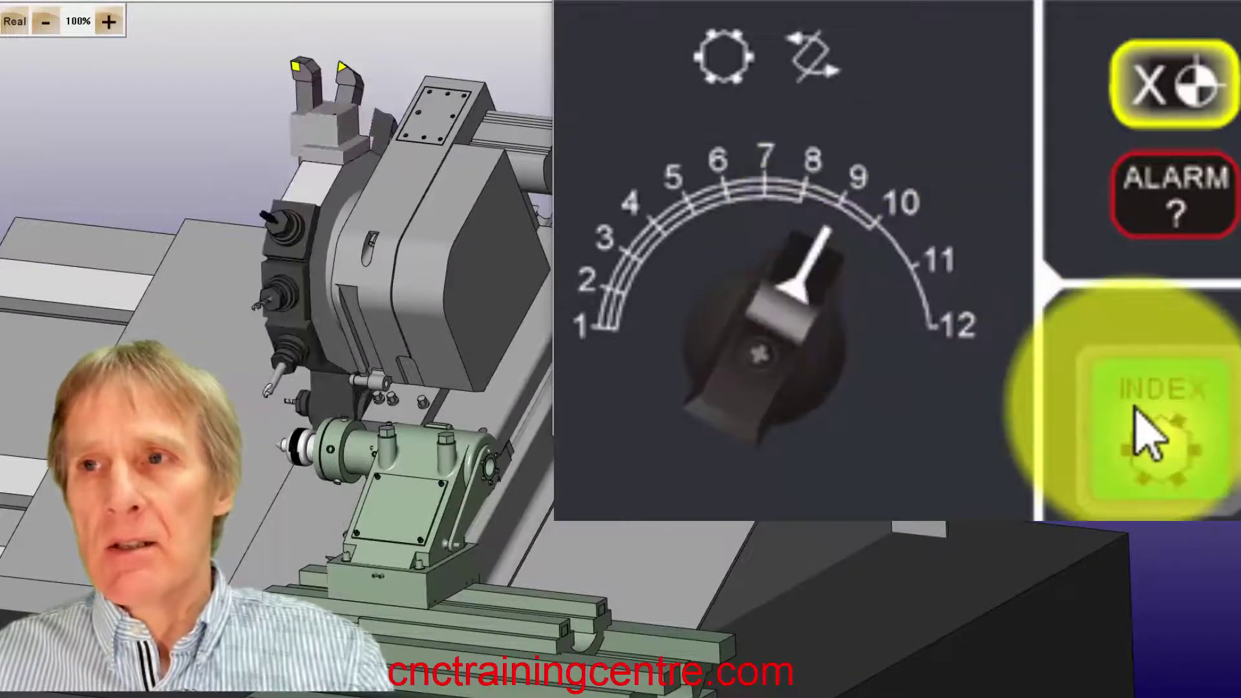
pyautogui.click(756, 253)
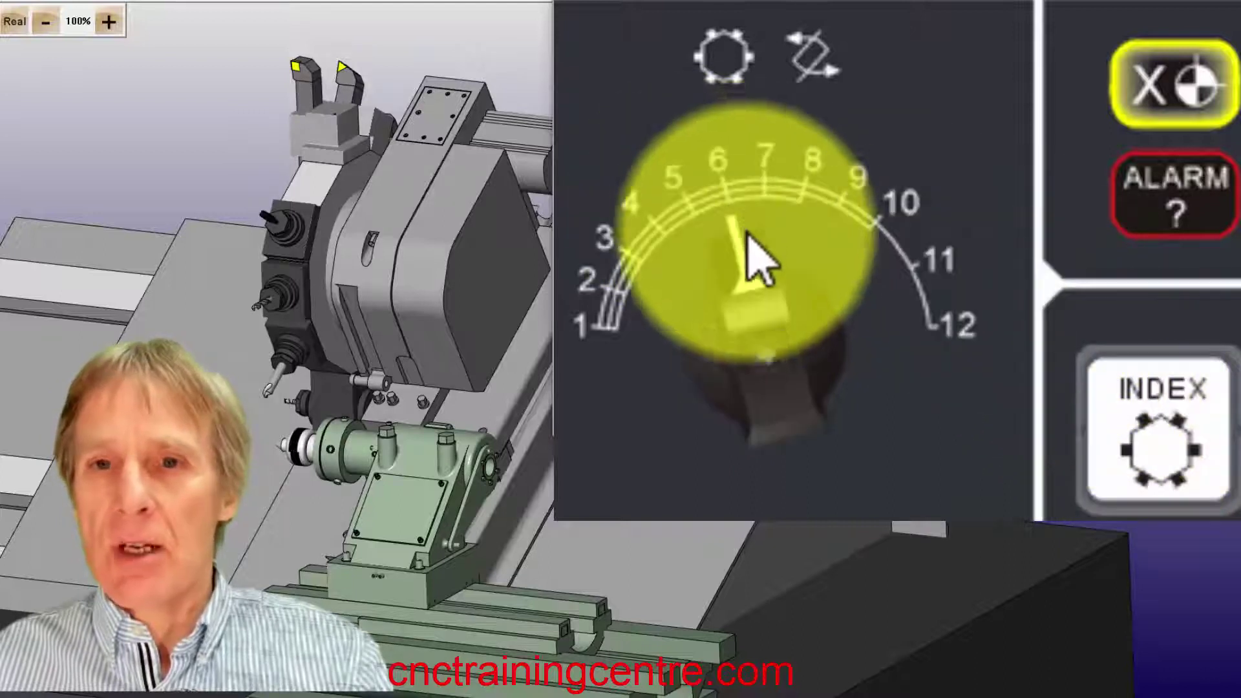
pyautogui.click(1099, 466)
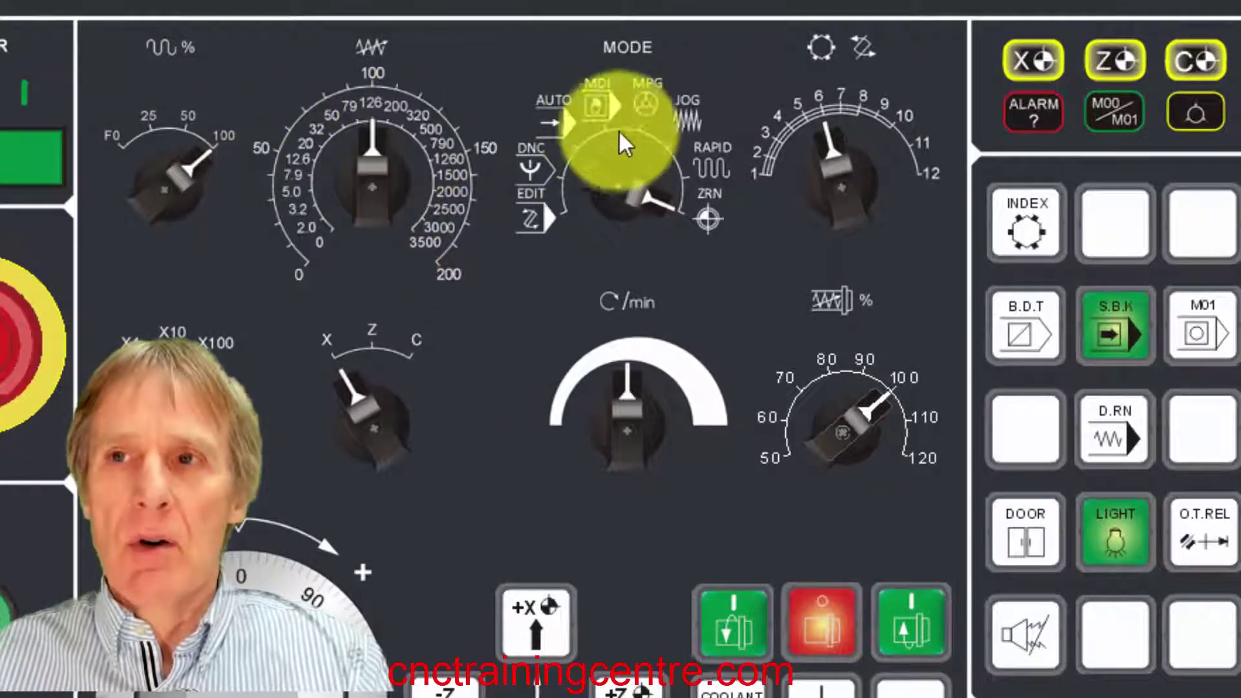
# - Turn the mode knob to RAPID and lower the rapid override through 25% to F0
pyautogui.click(659, 141)
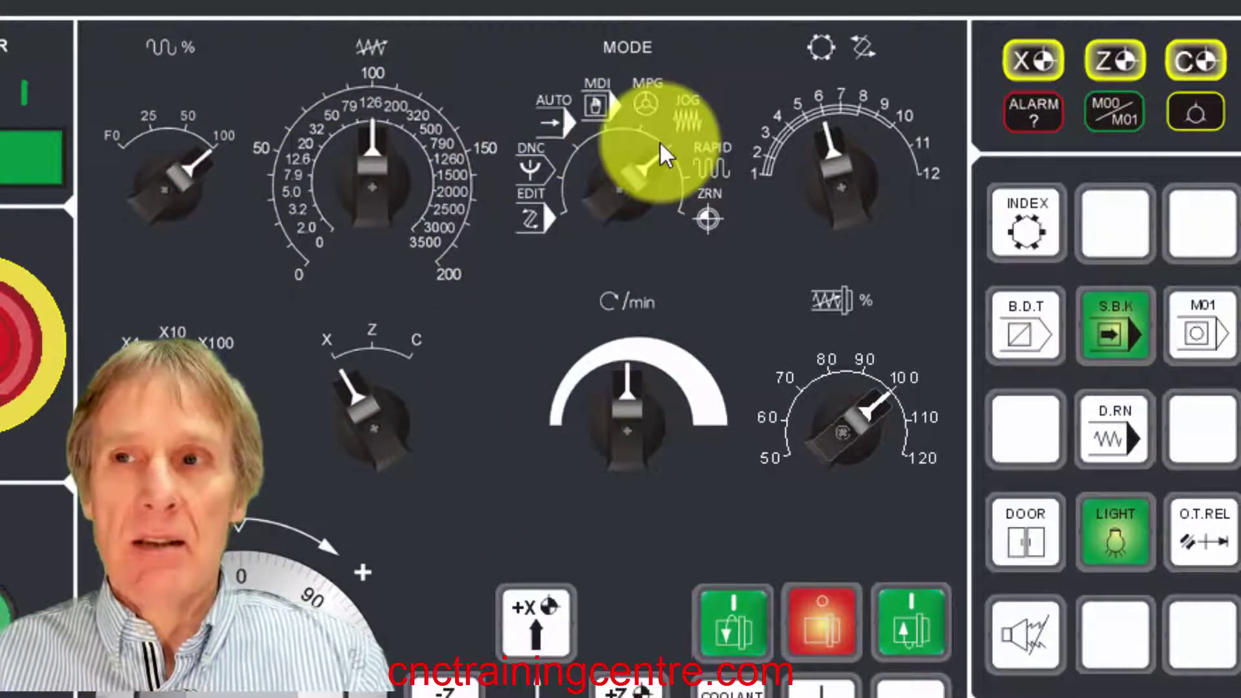
pyautogui.moveTo(660, 141); pyautogui.dragTo(681, 176)
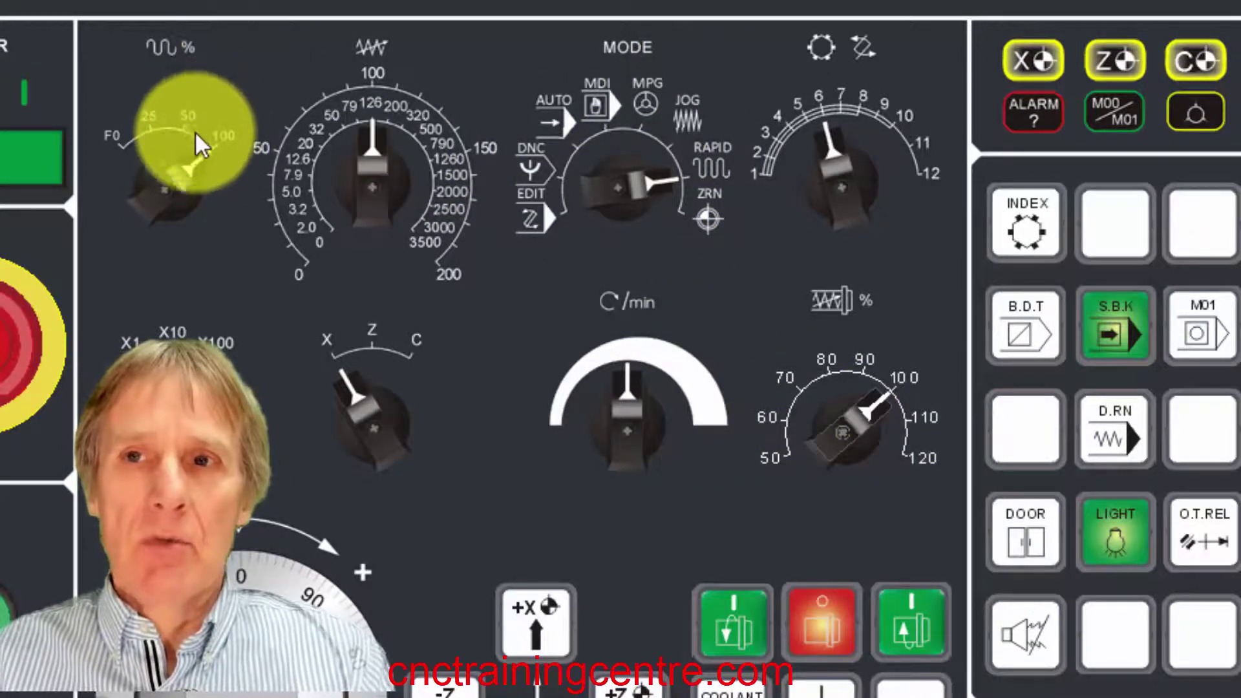
pyautogui.moveTo(196, 130); pyautogui.dragTo(218, 153)
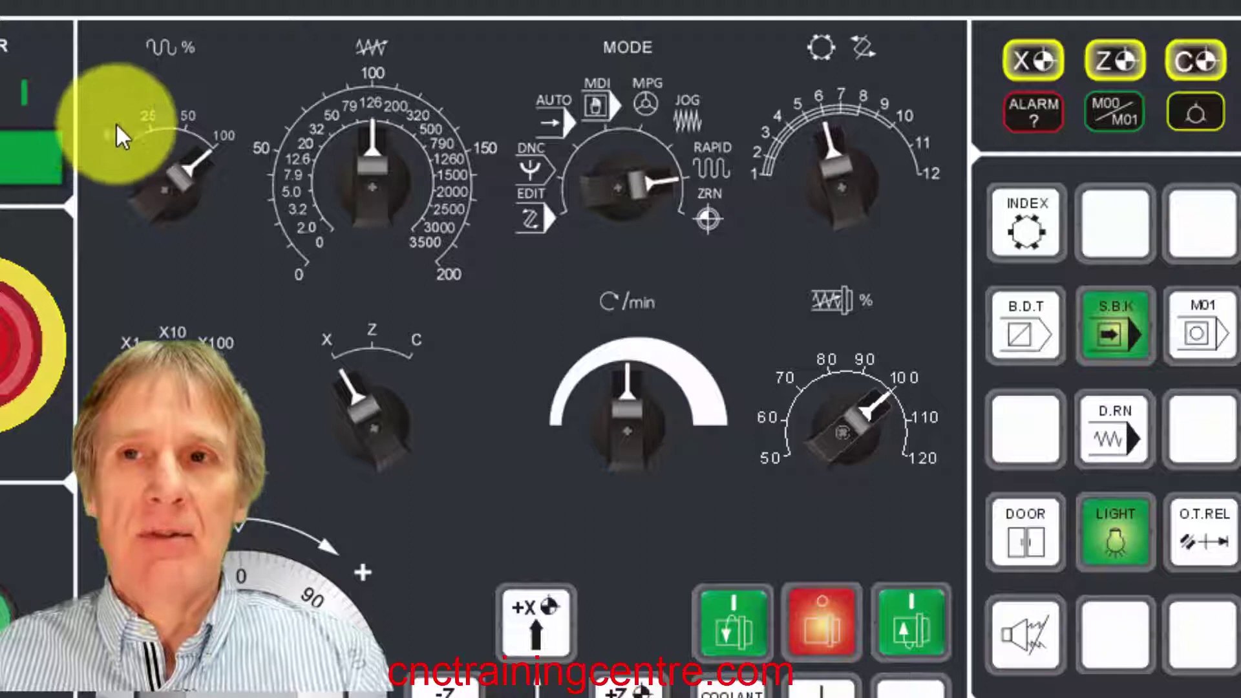
pyautogui.click(121, 145)
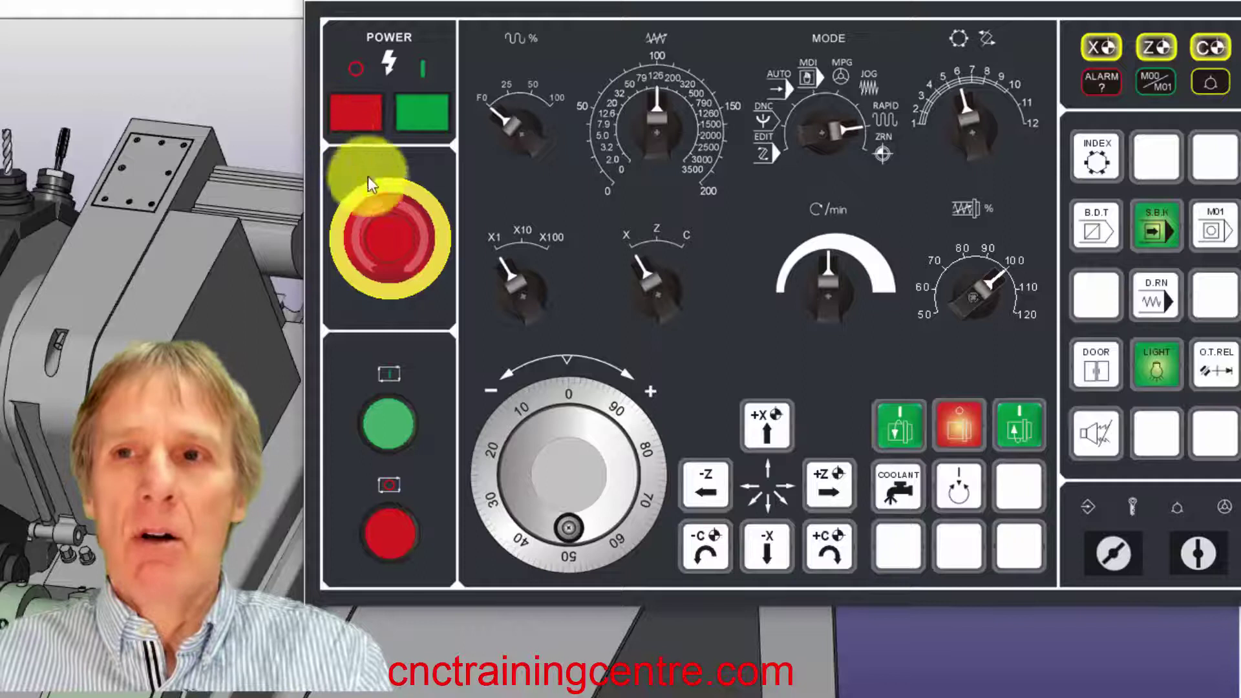
# - Set the handwheel increment to X100, select MPG mode, and assign the handwheel to Z
pyautogui.click(549, 249)
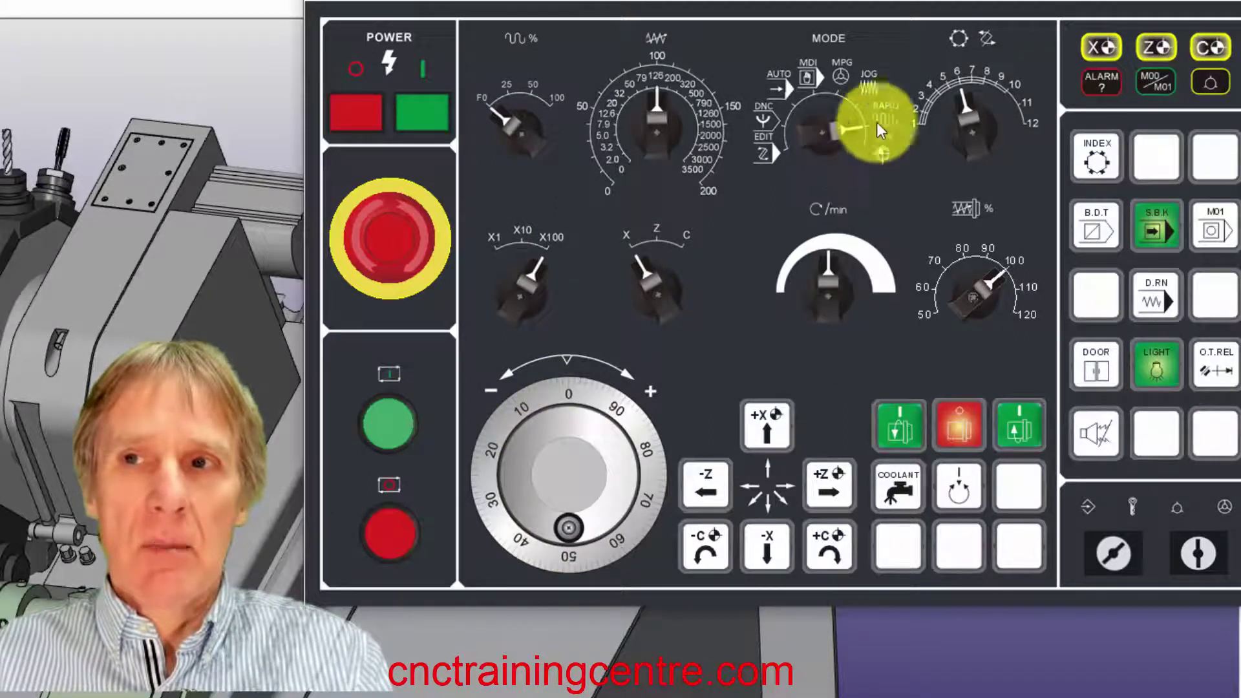
pyautogui.click(832, 98)
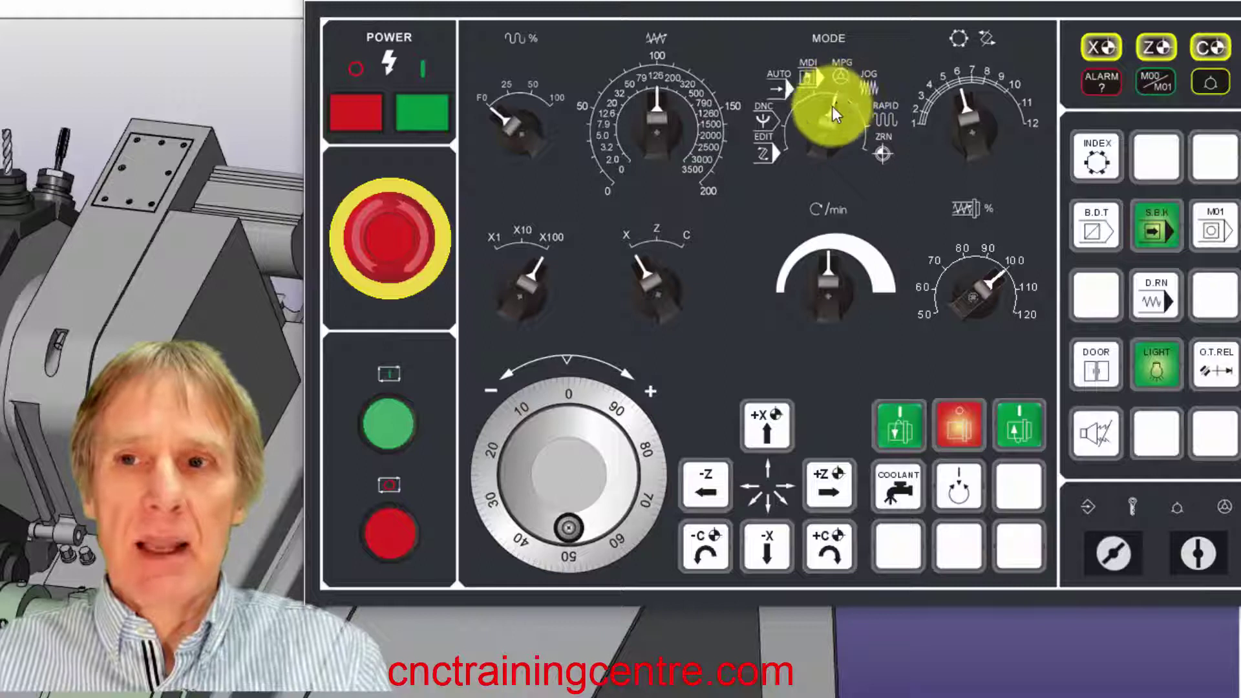
pyautogui.click(660, 243)
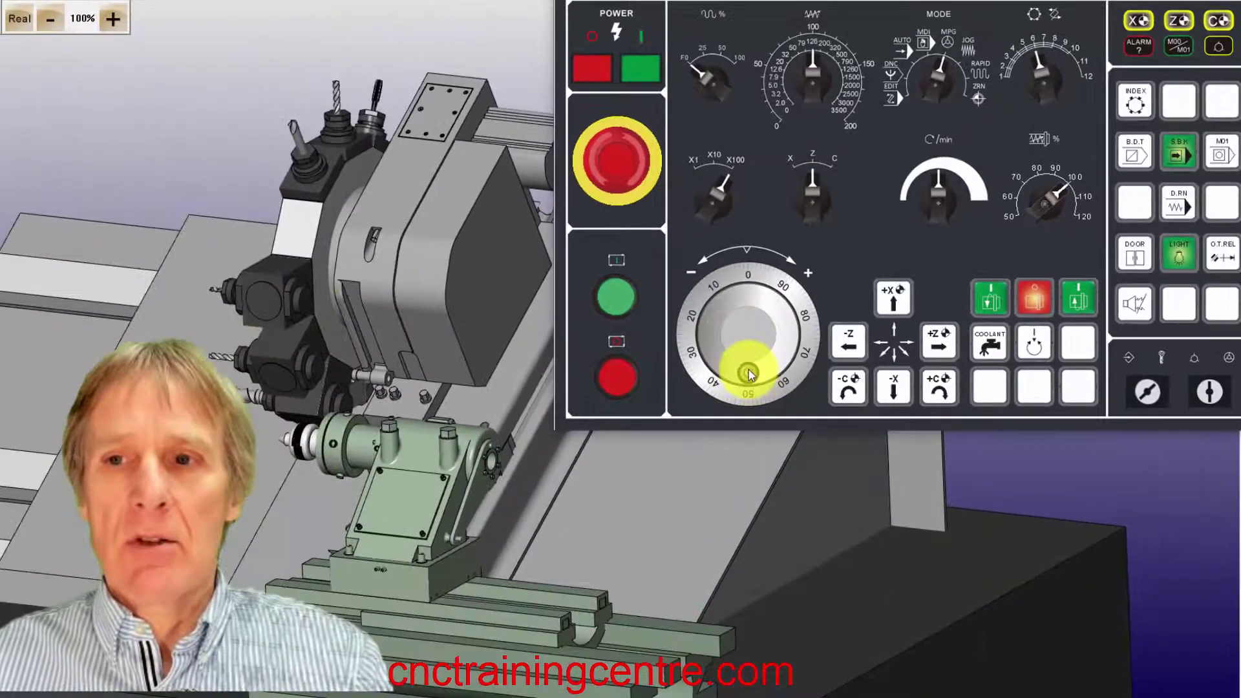
# - Jog the turret along Z with the MPG handwheel, then toward -Z and -X, ending in AUTO mode
pyautogui.moveTo(621, 479); pyautogui.dragTo(679, 451)
pyautogui.moveTo(789, 352); pyautogui.dragTo(725, 303)
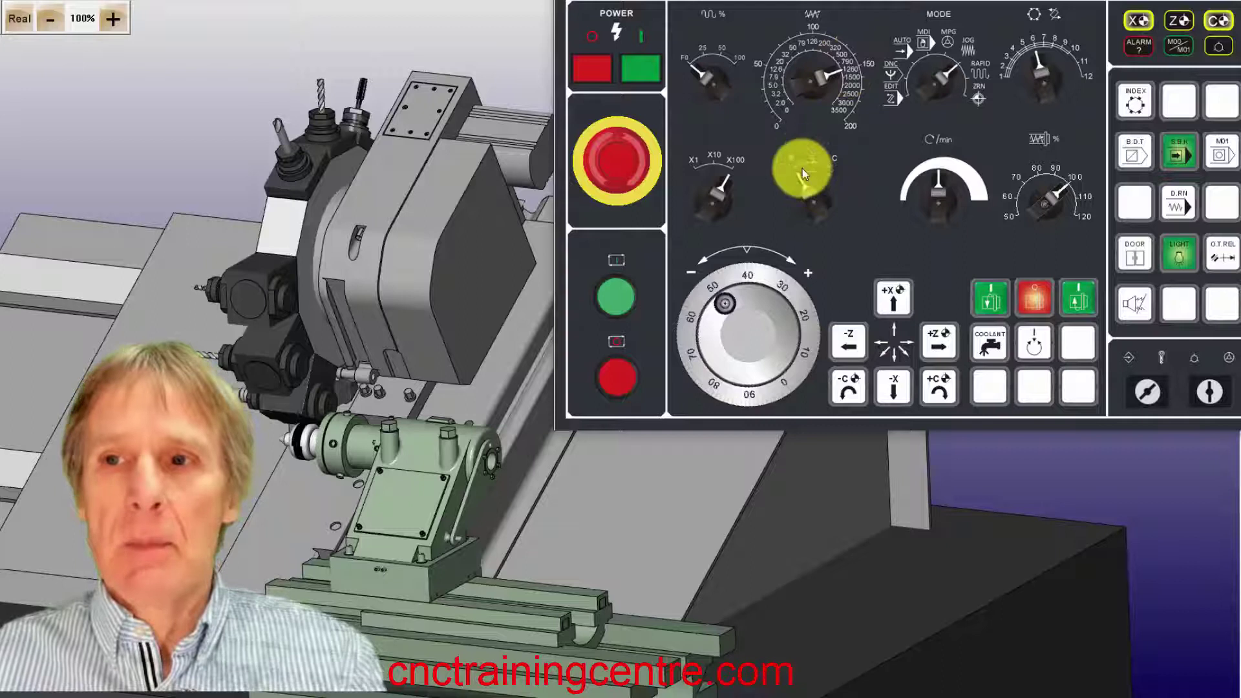
pyautogui.click(849, 343)
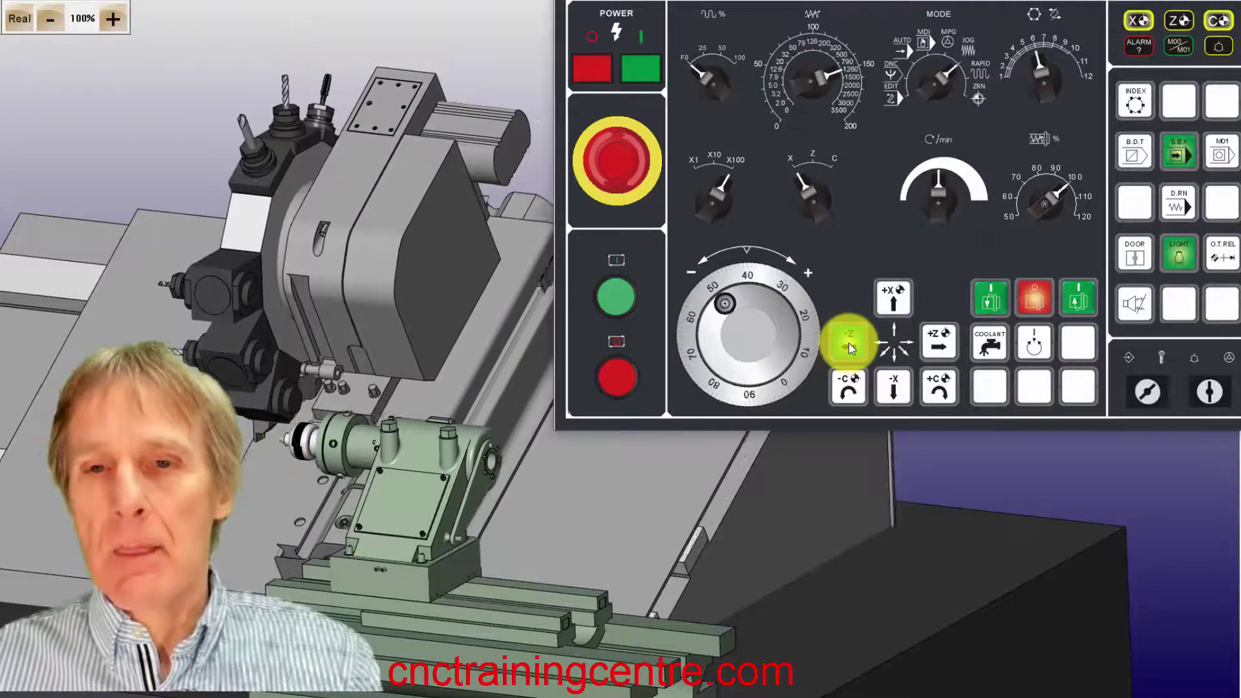
pyautogui.click(893, 389)
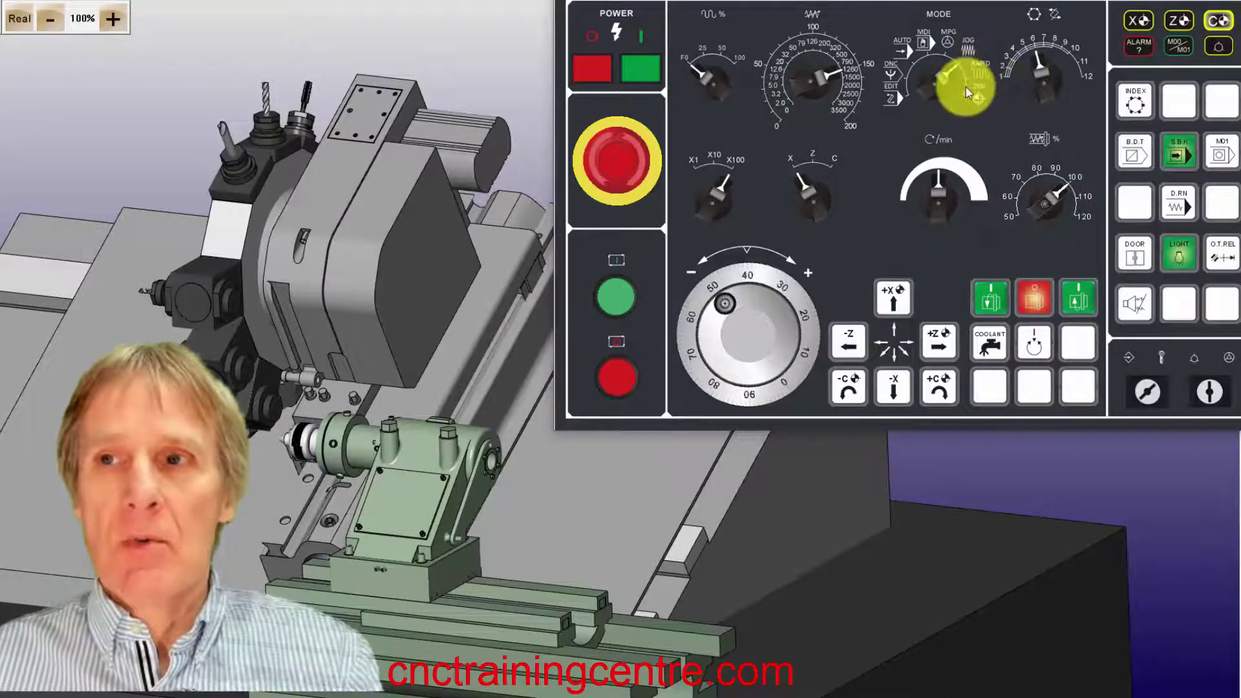
pyautogui.click(909, 55)
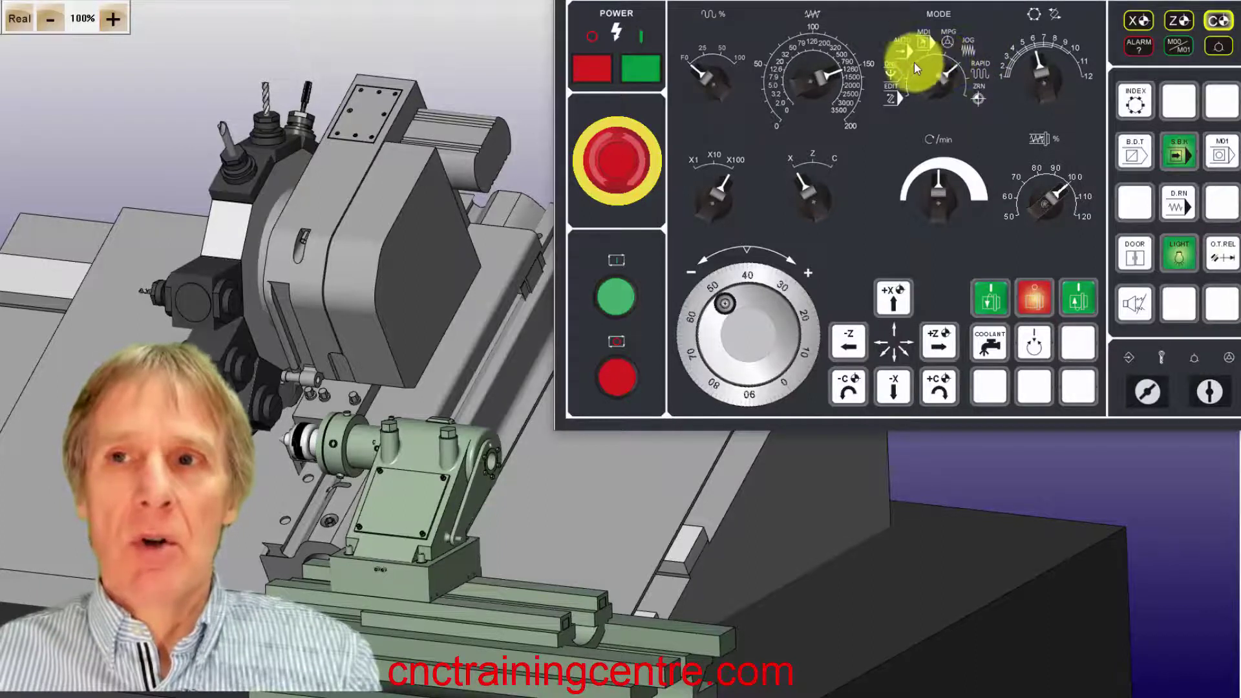